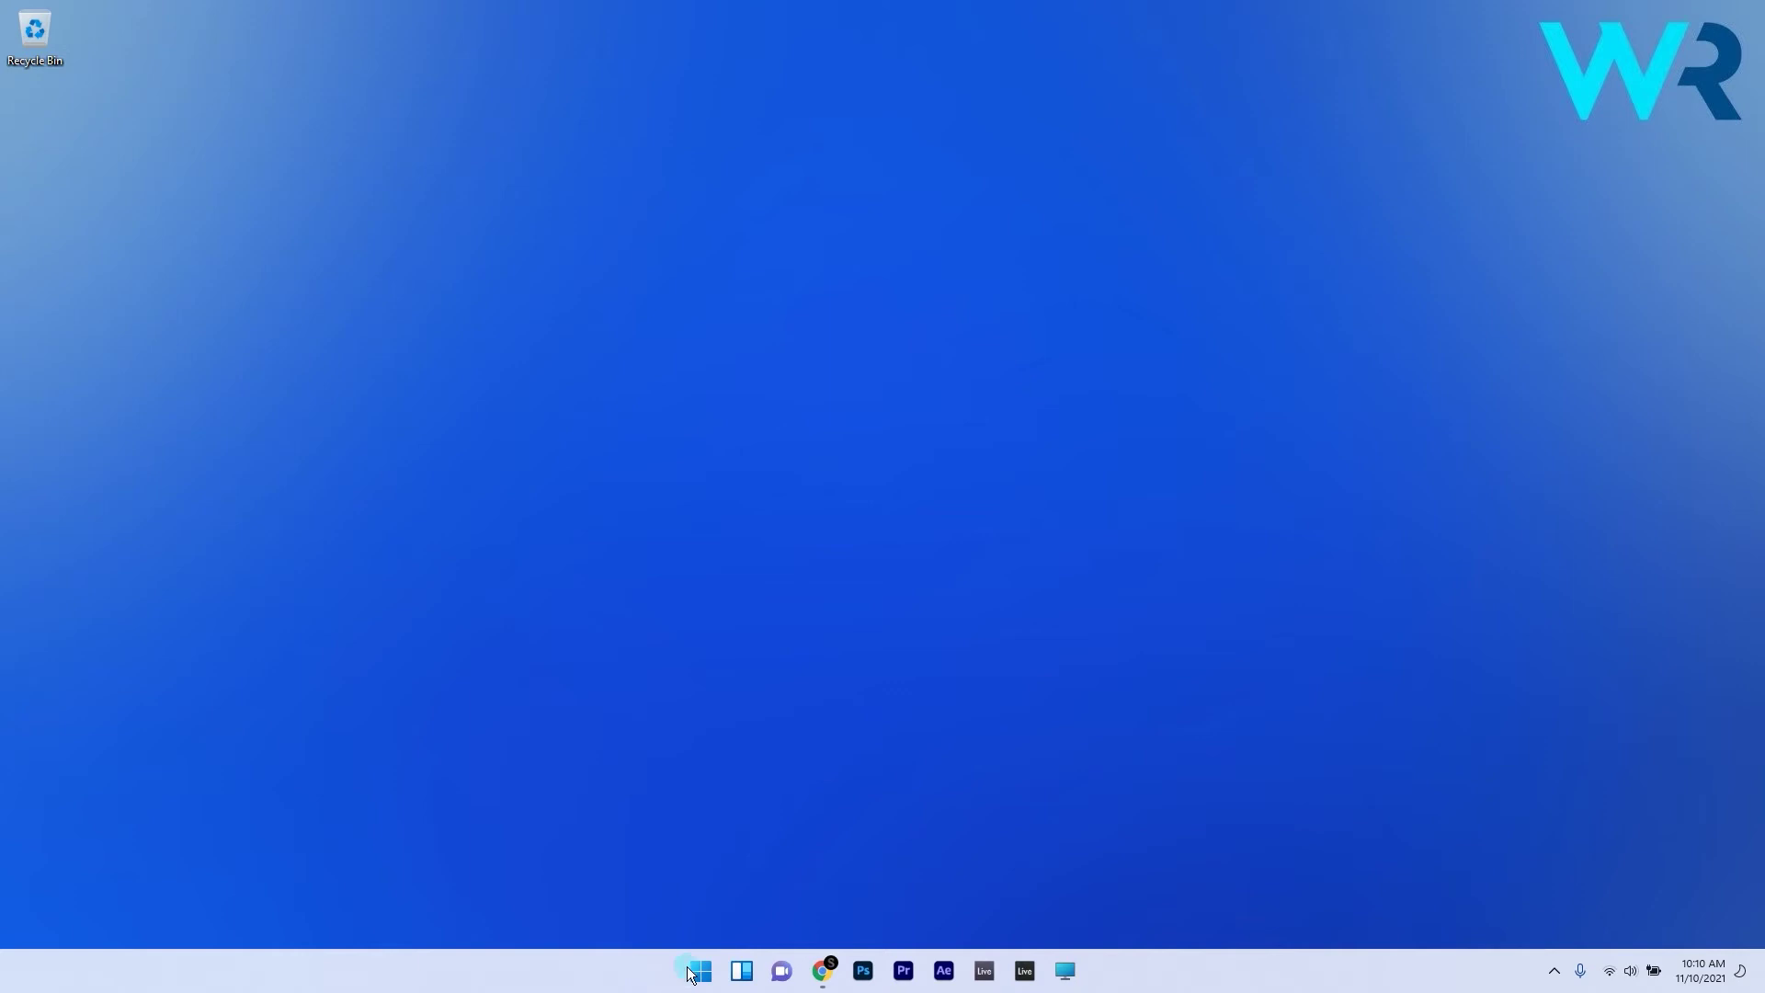
Restart the PC from the Start menu's power button.
click(700, 971)
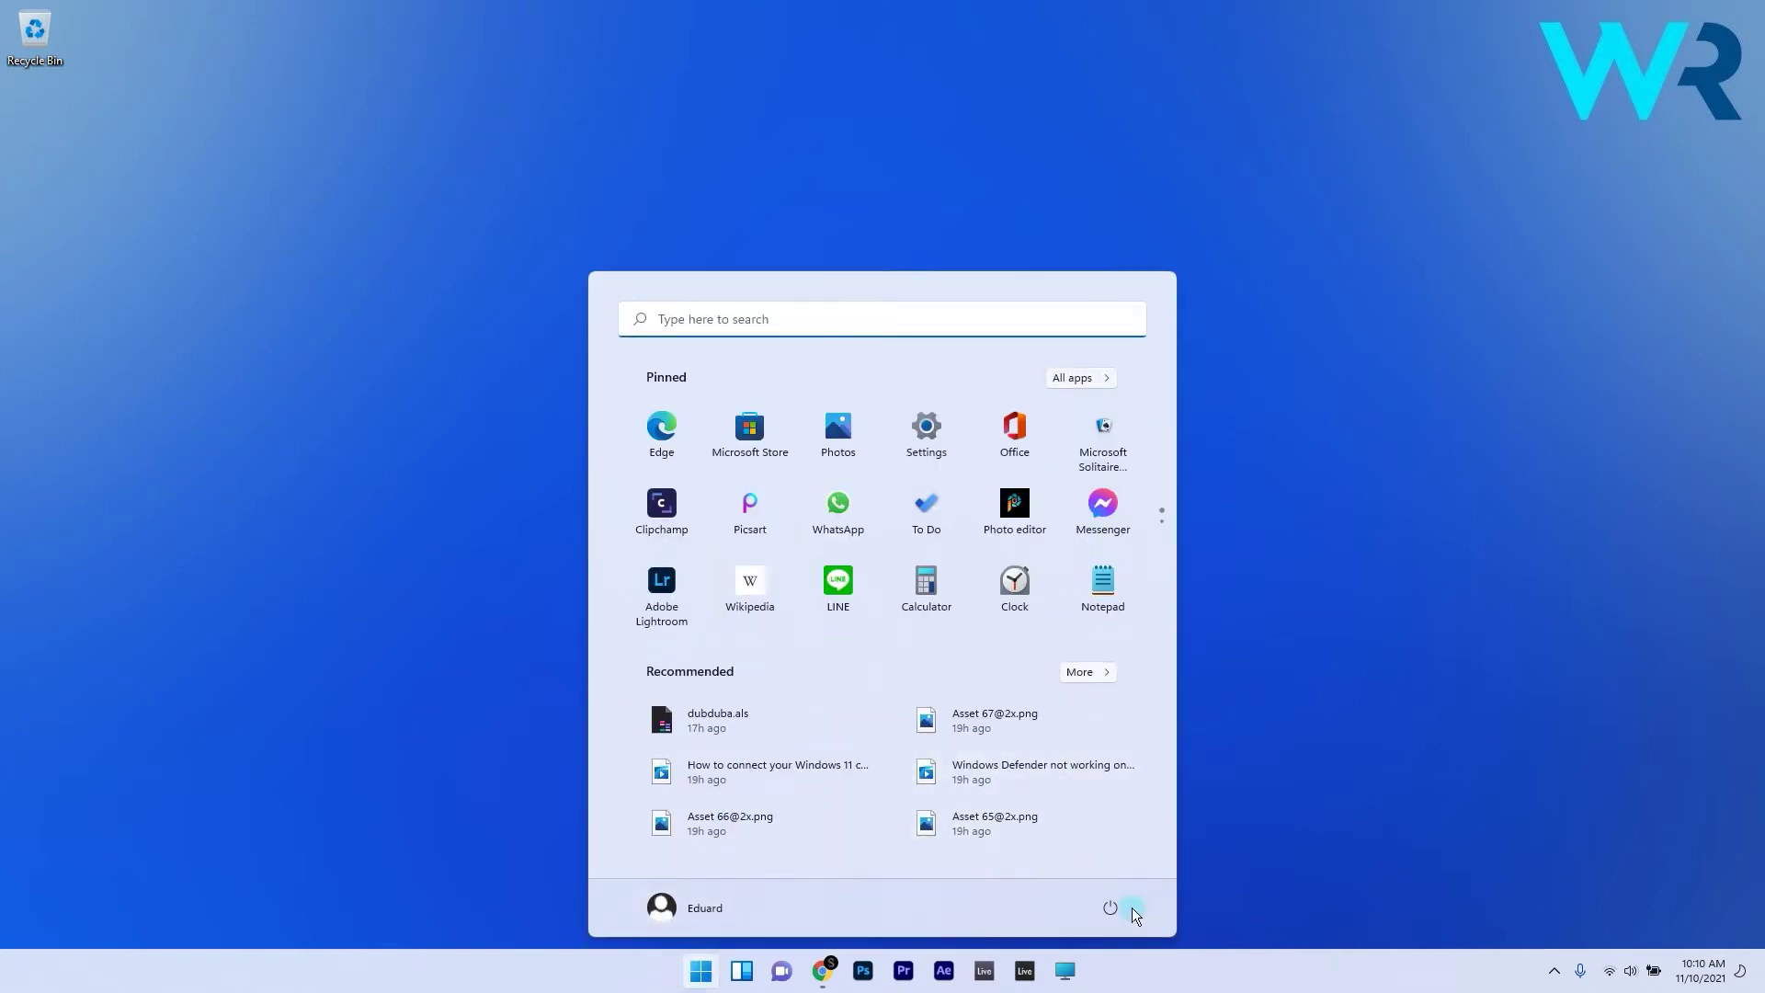
click(1112, 907)
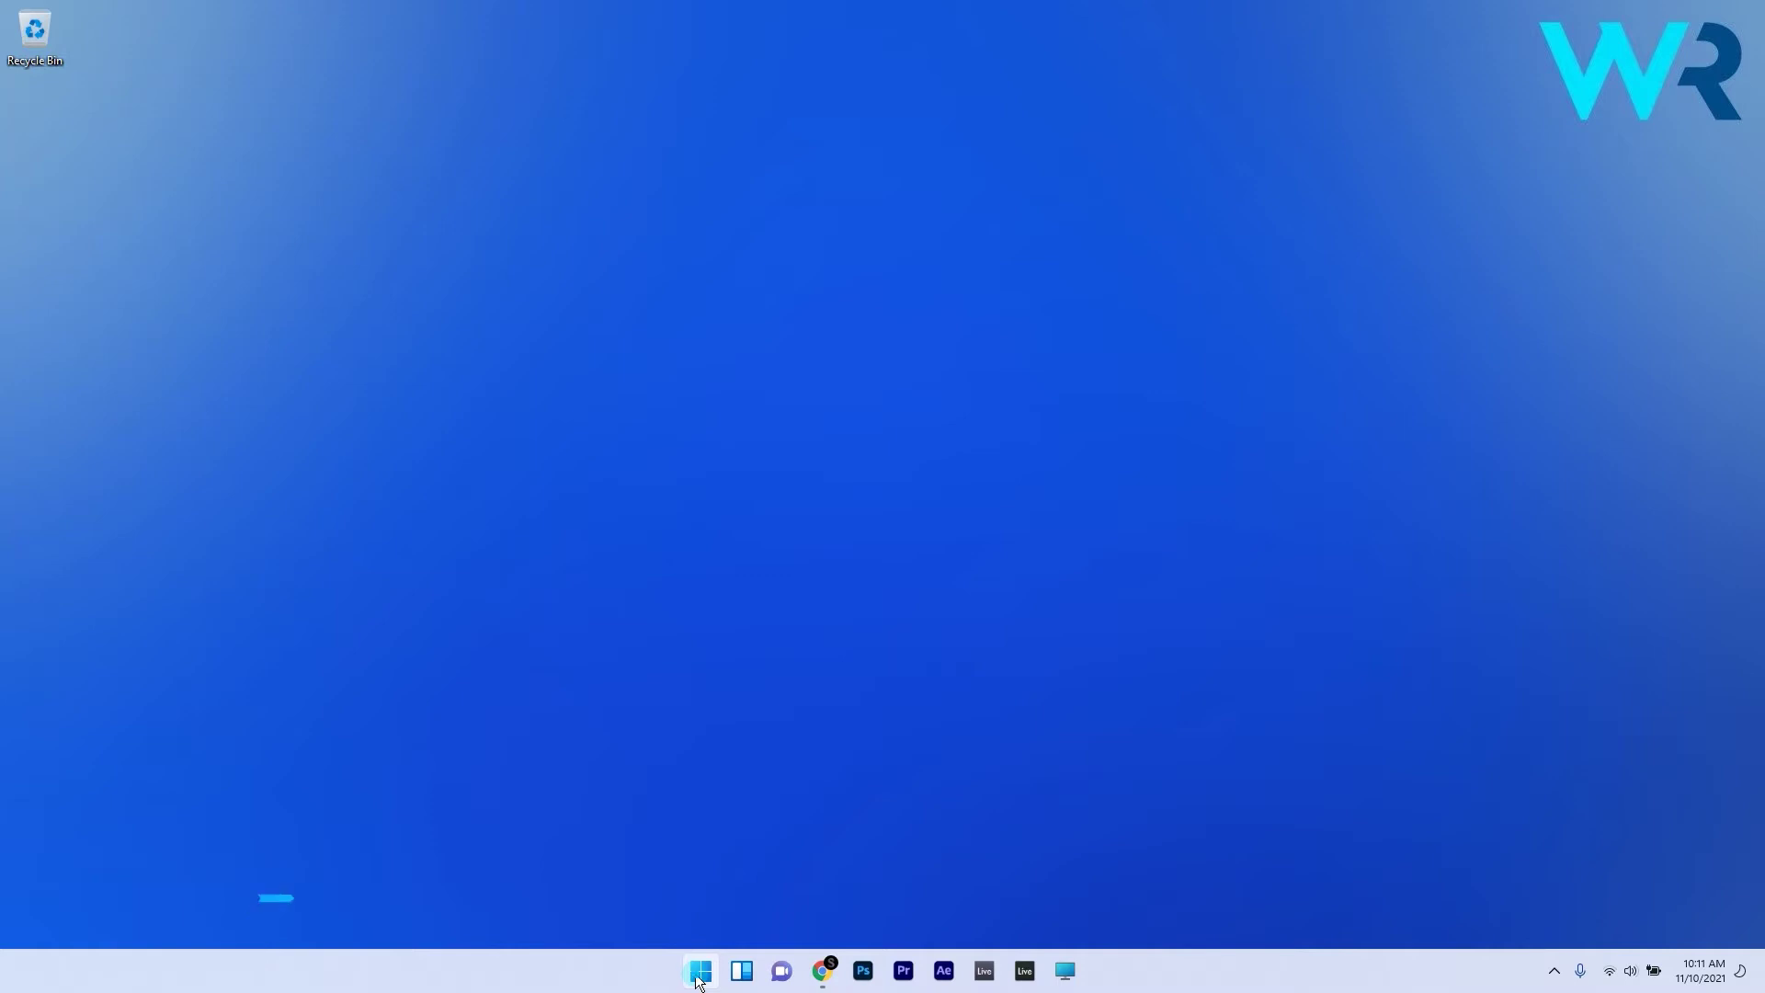
Open Microsoft Store and get updates in Library, finding Get Help and Microsoft Whiteboard updates.
key(super)
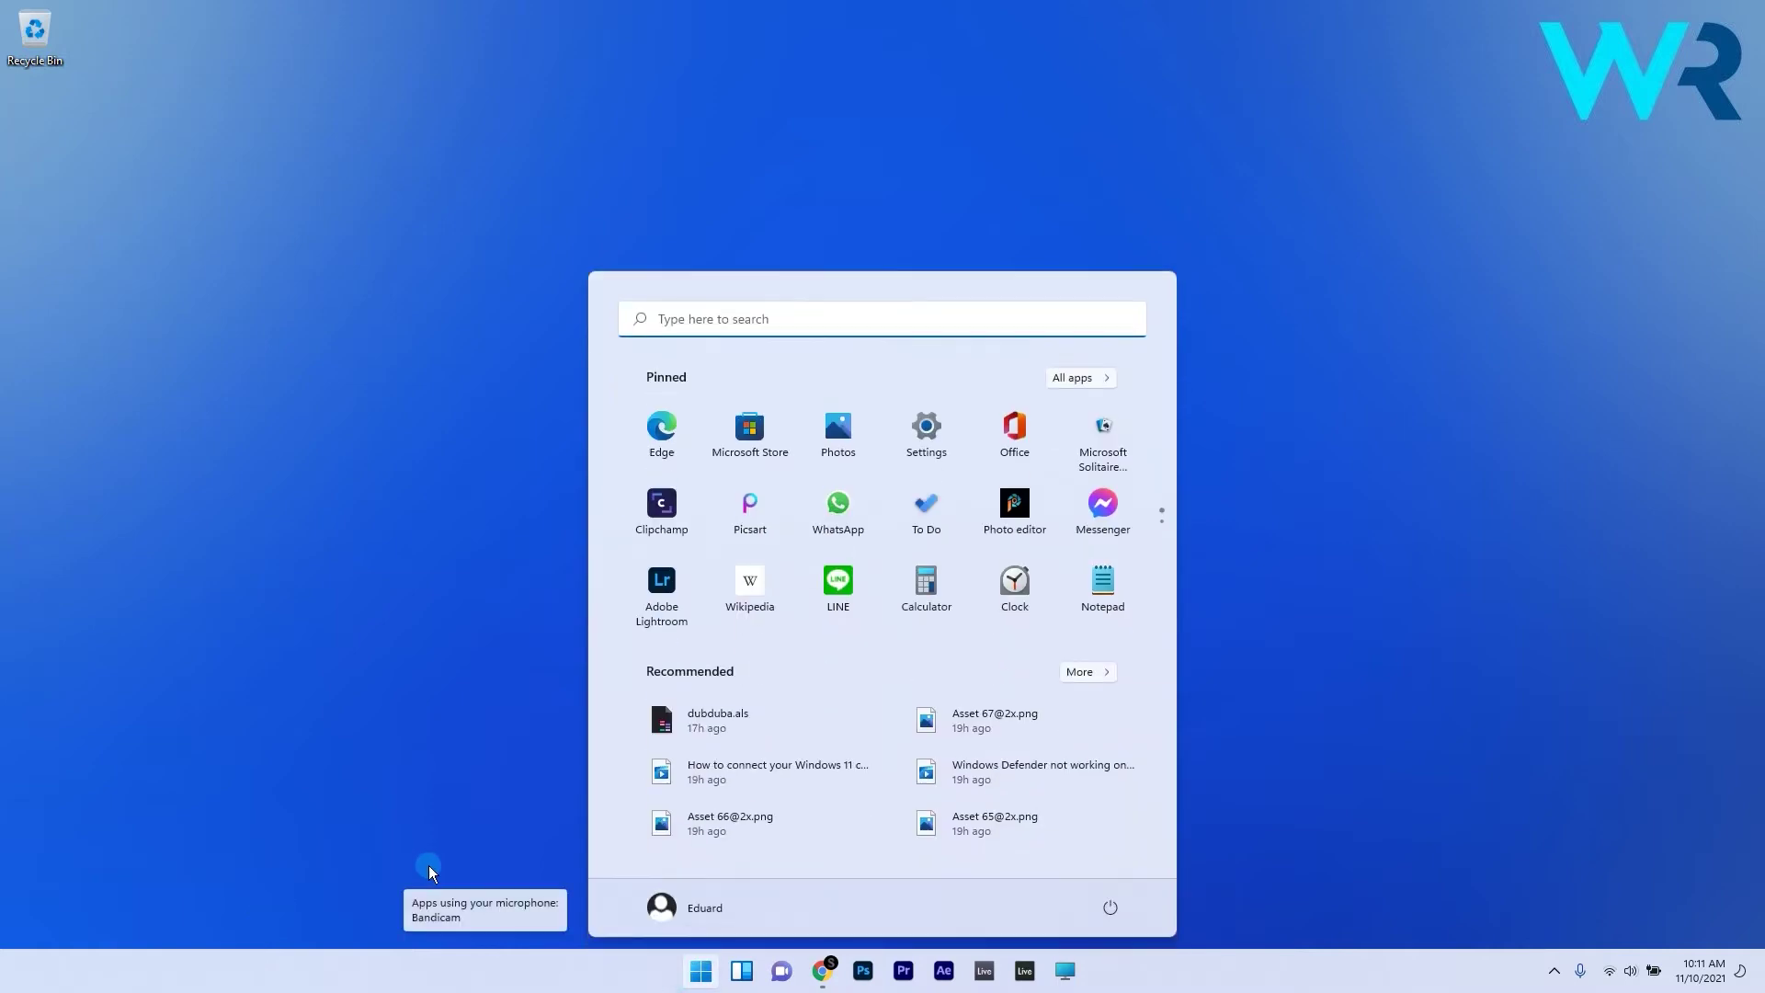
text(store)
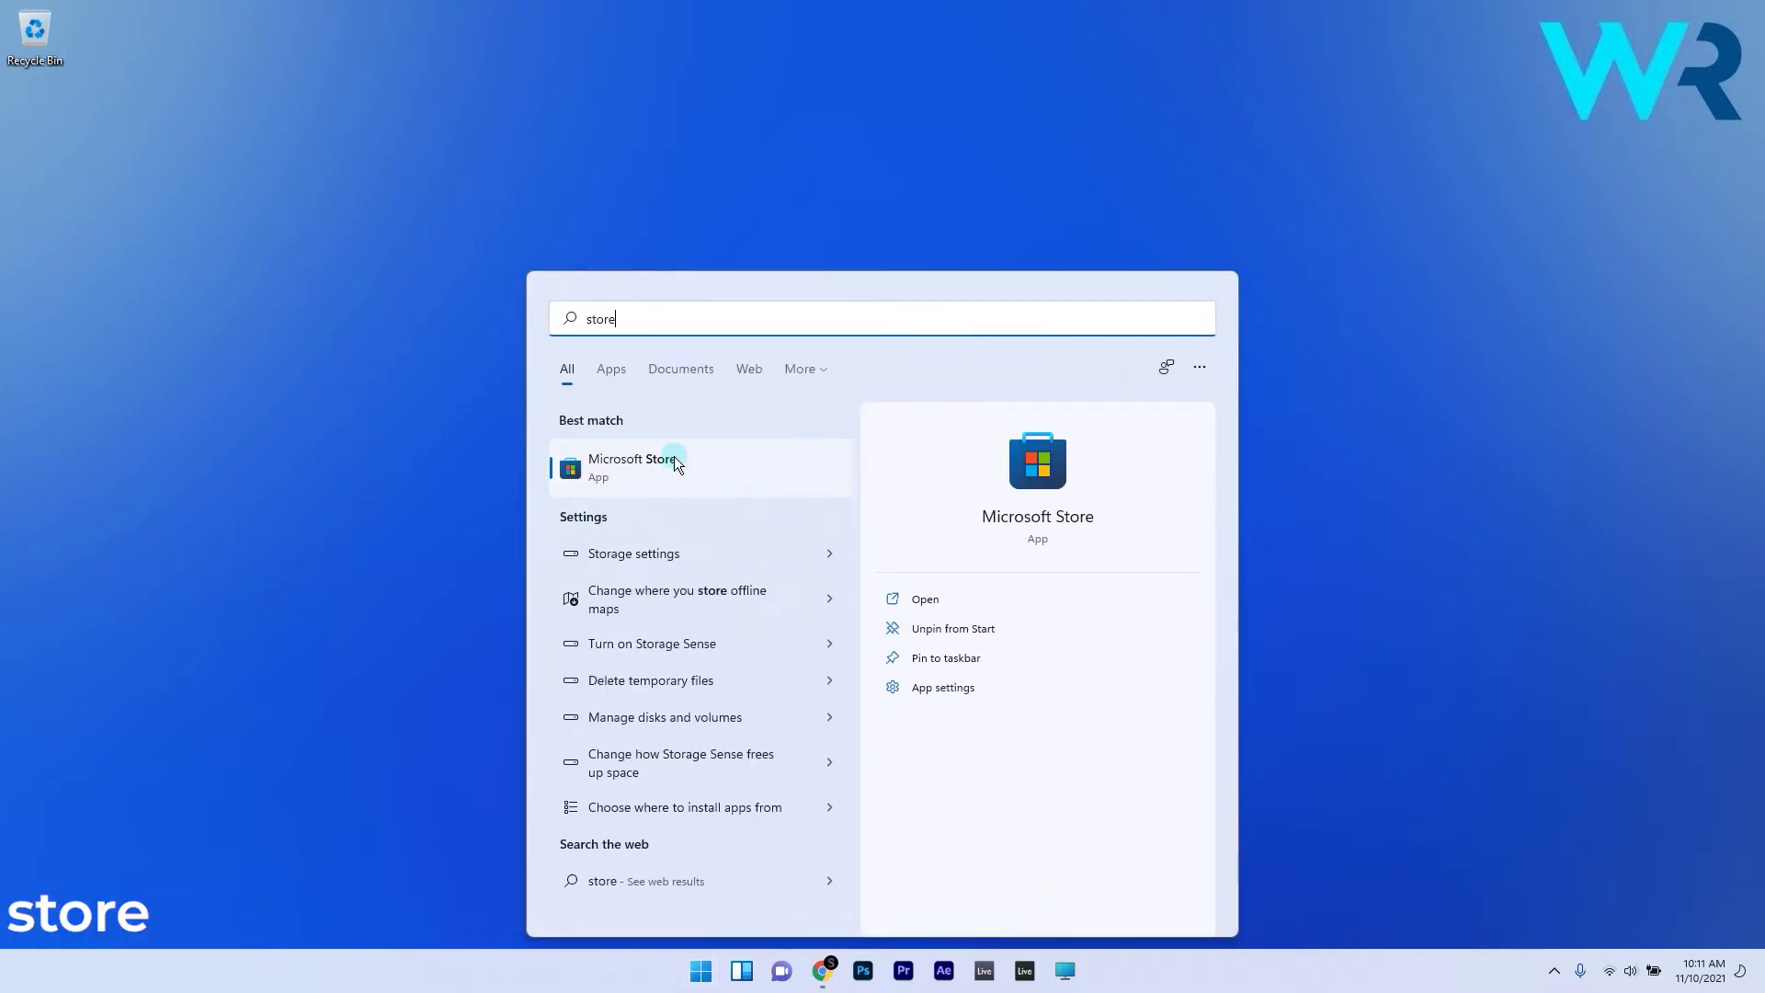
click(675, 456)
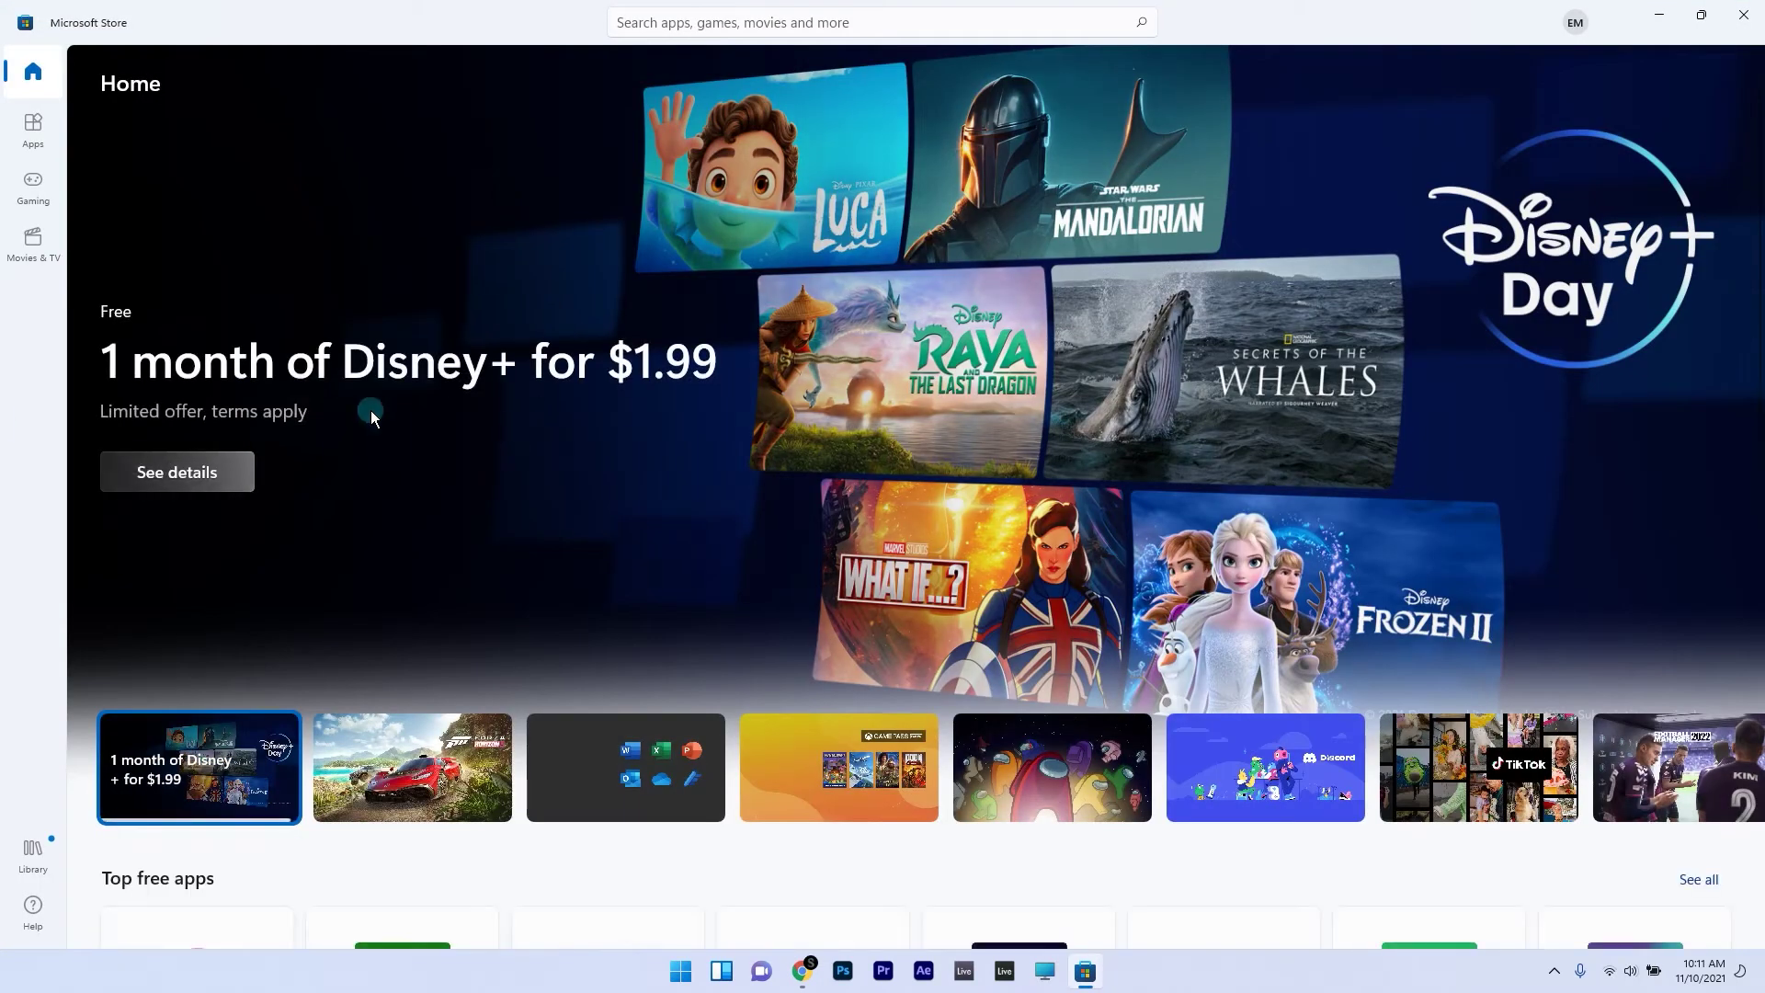
click(33, 850)
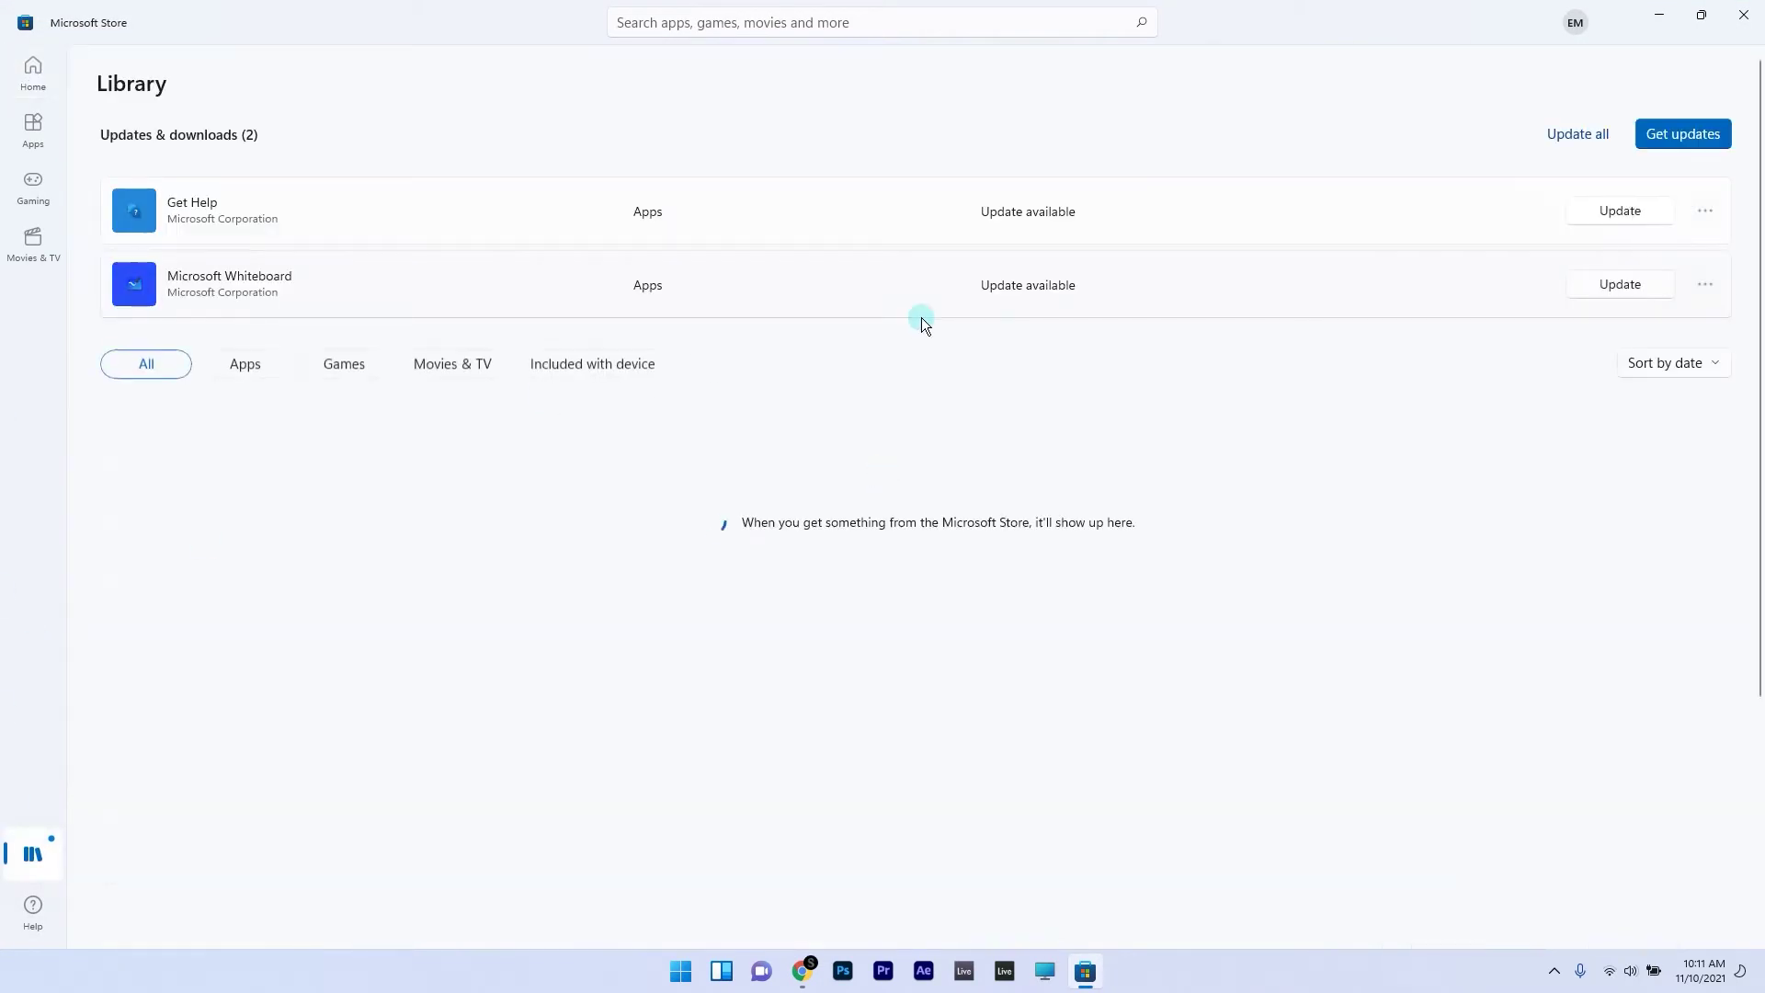
click(1674, 127)
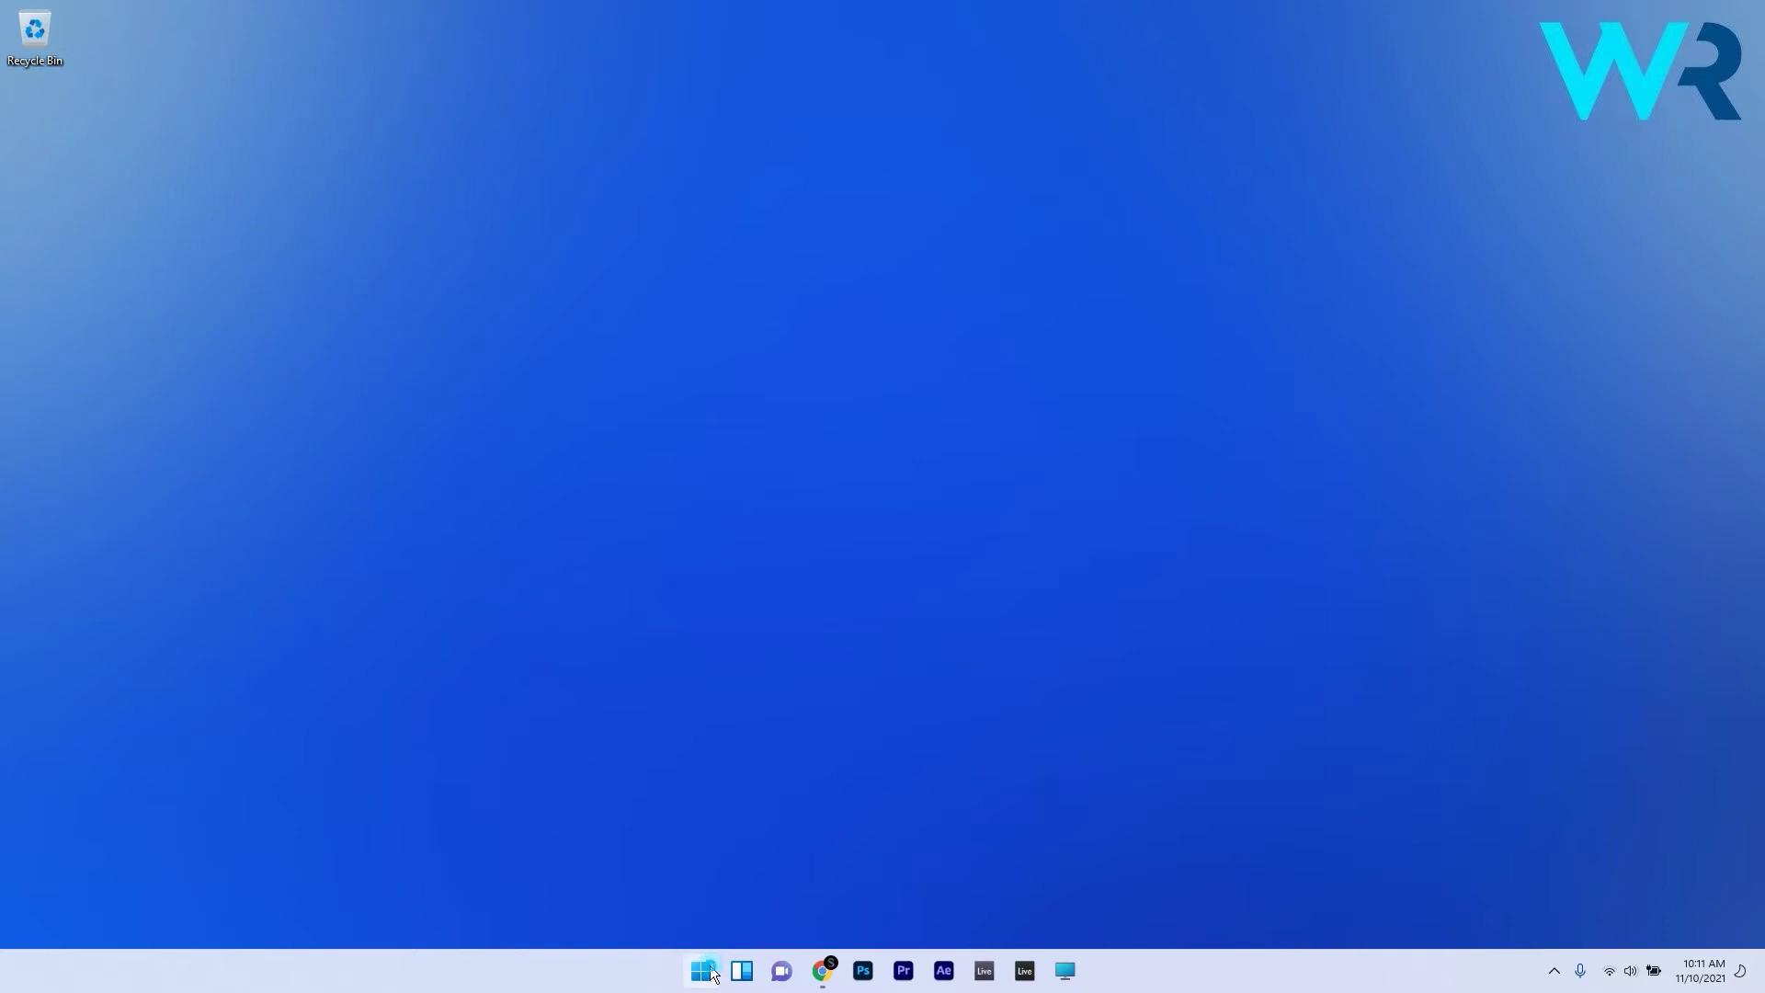
Search 'update' in Start and run Check for updates in Windows Update.
click(712, 972)
text(update)
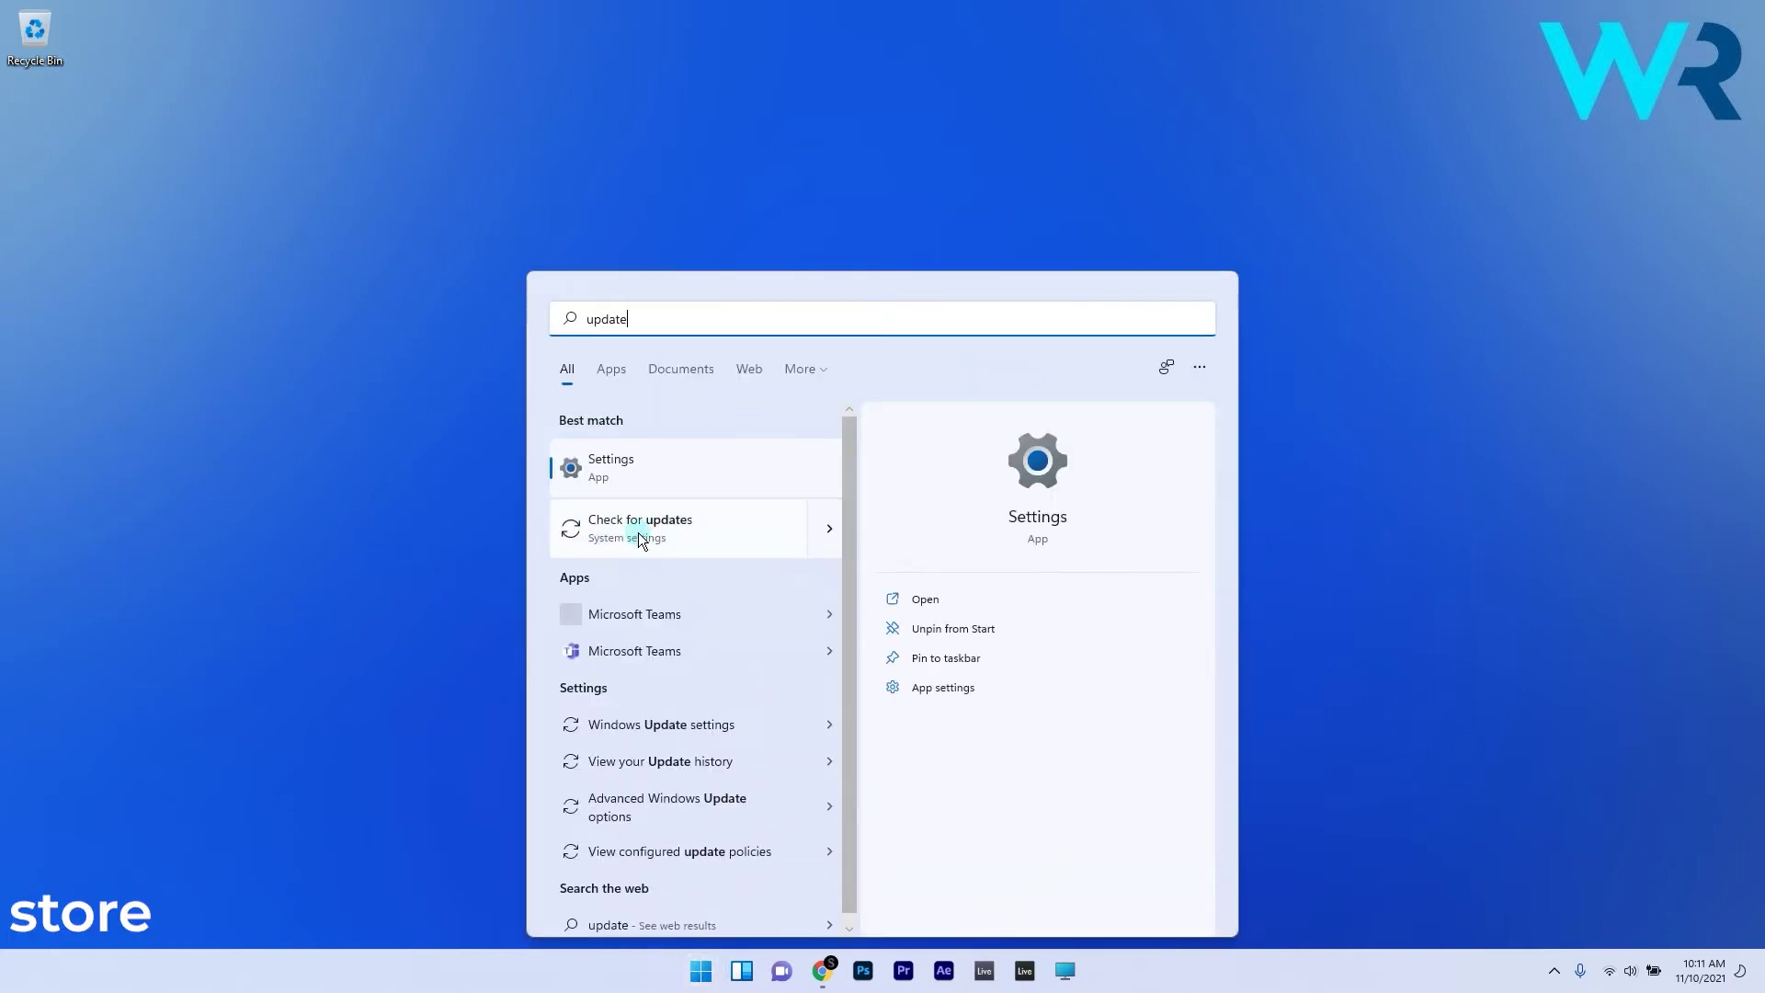
click(639, 534)
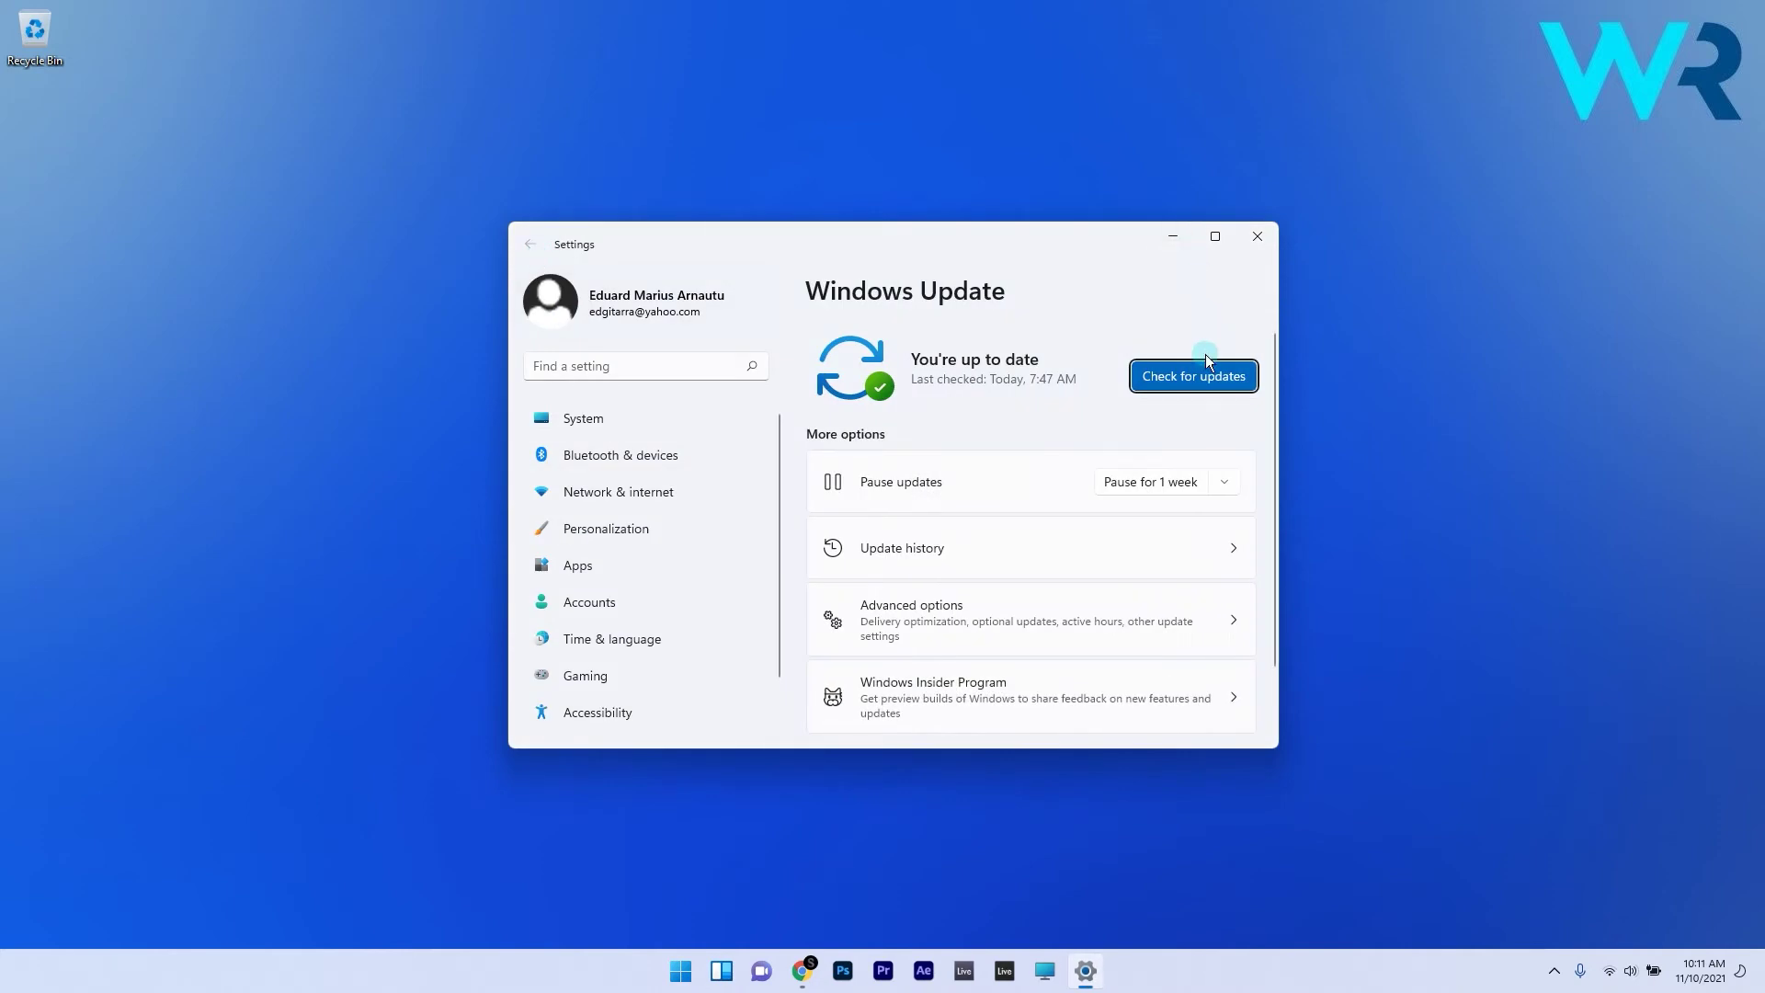
click(1201, 377)
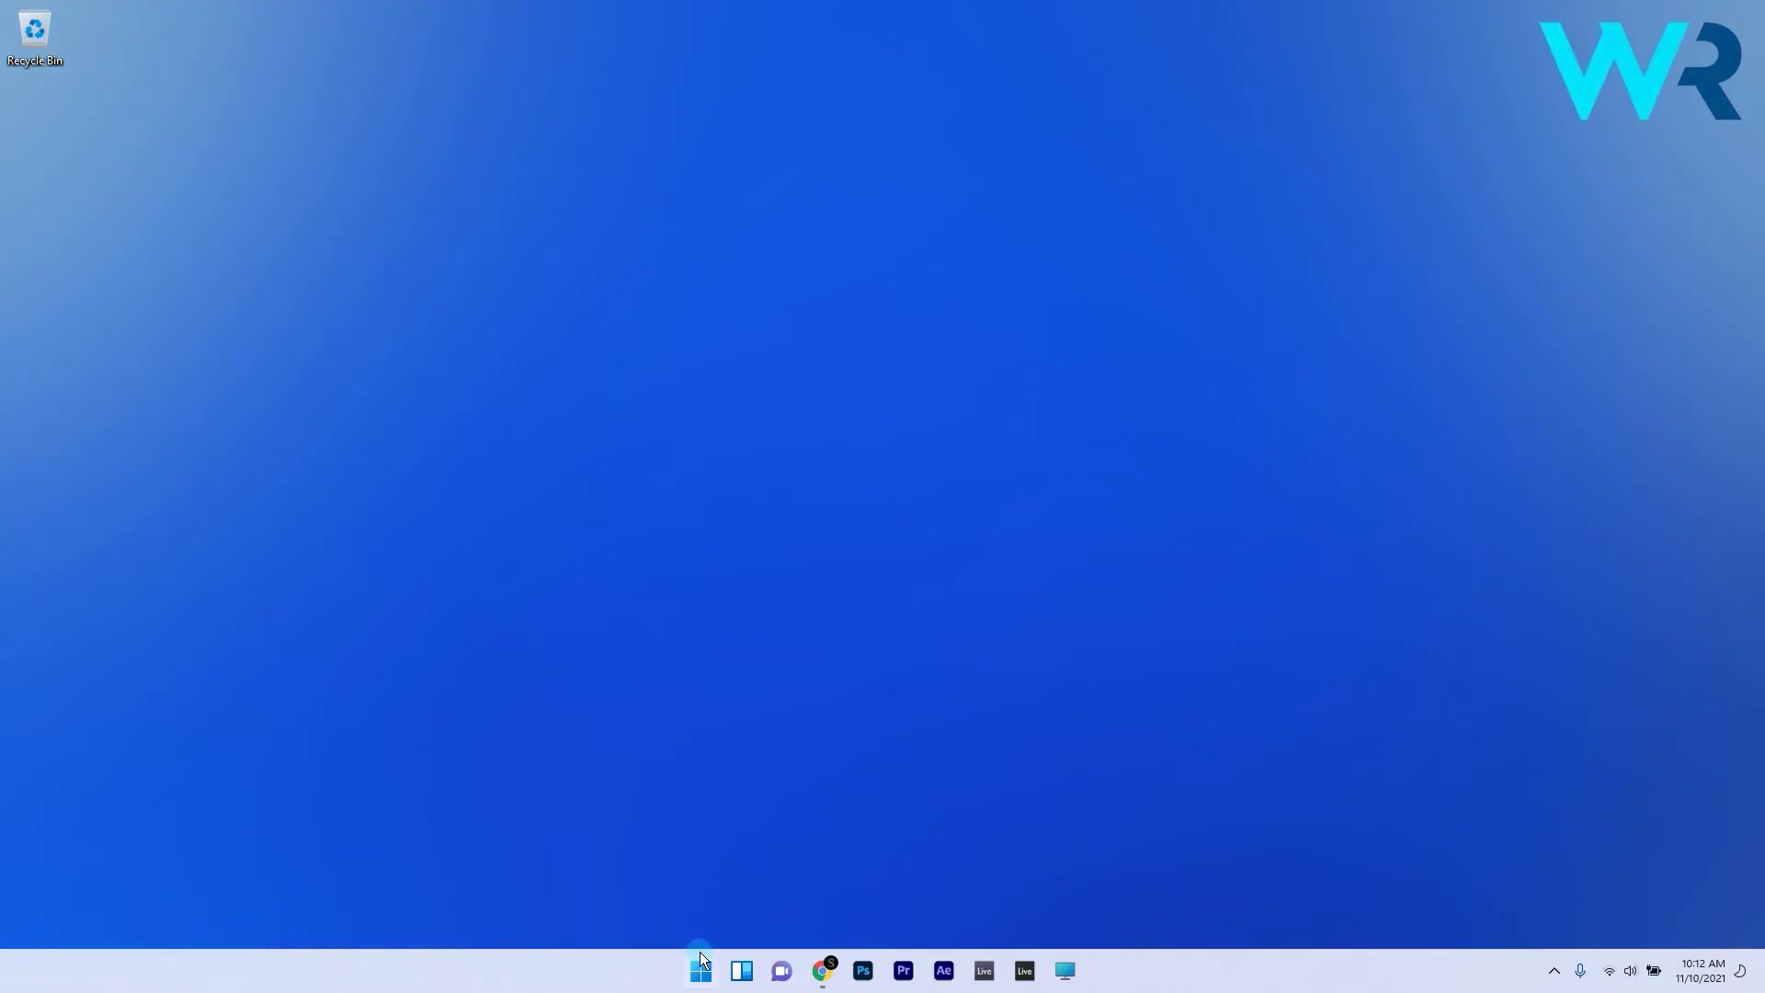
Run the Windows Store Apps troubleshooter from Settings > System > Troubleshoot > Other troubleshooters.
click(700, 970)
click(925, 427)
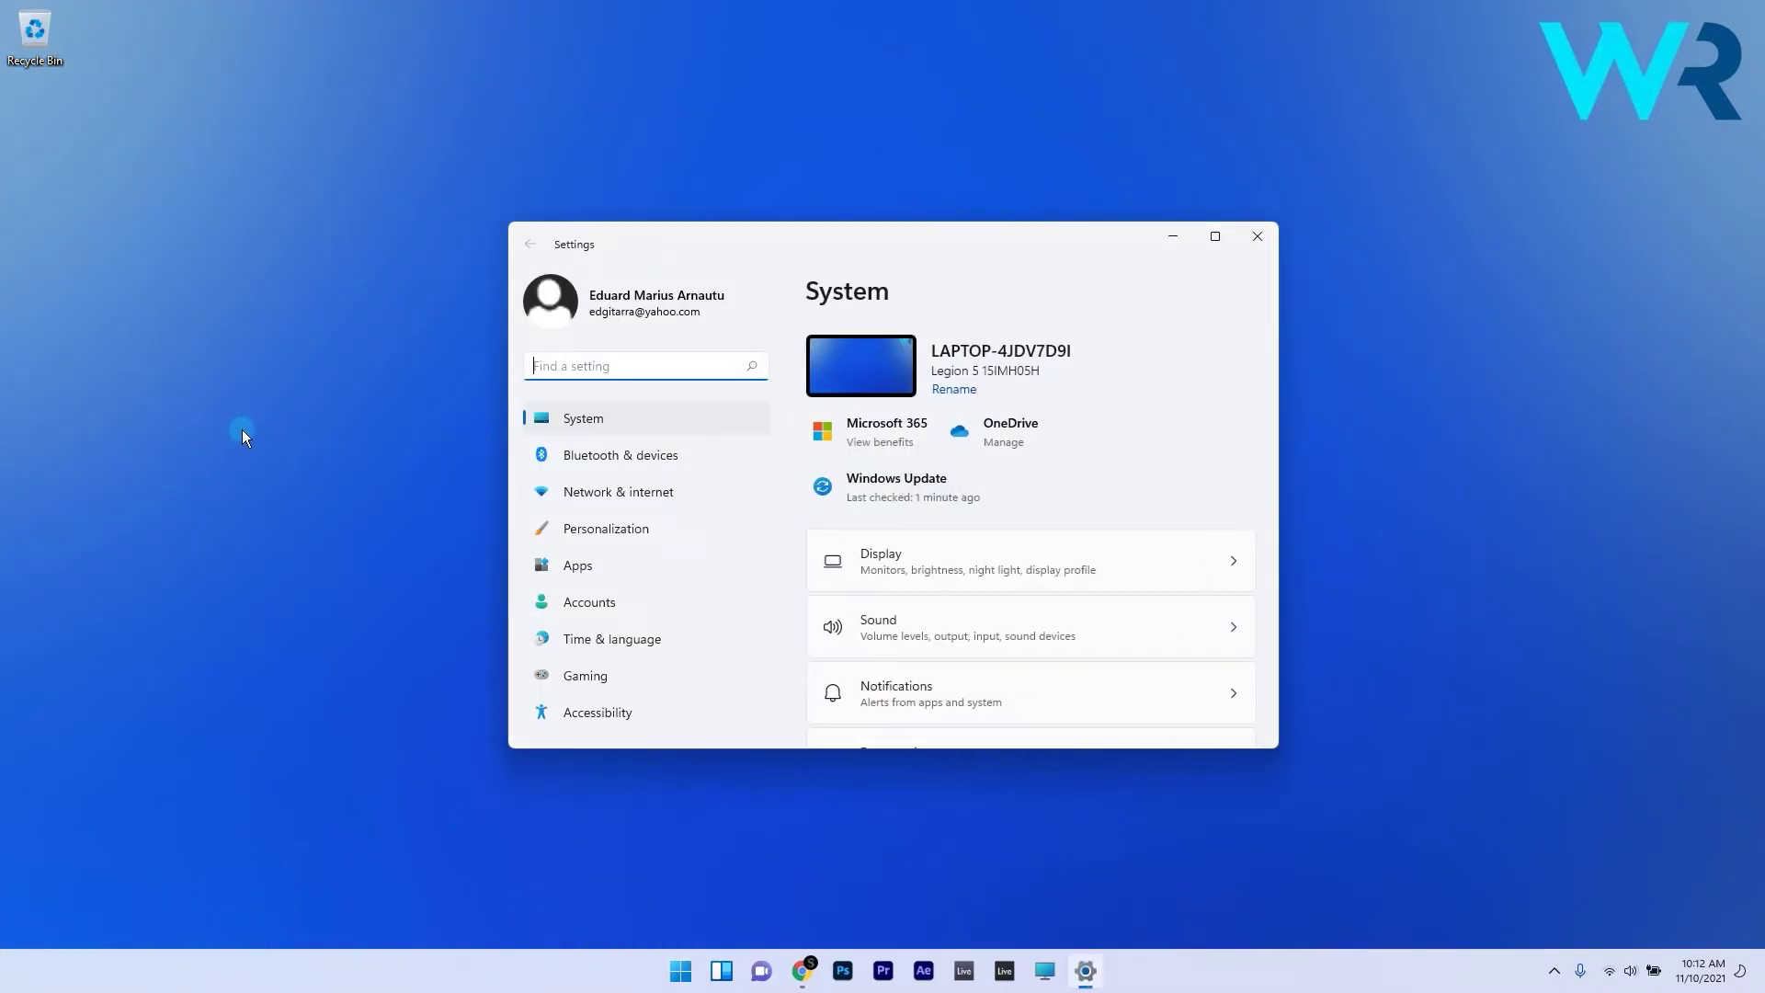
click(673, 415)
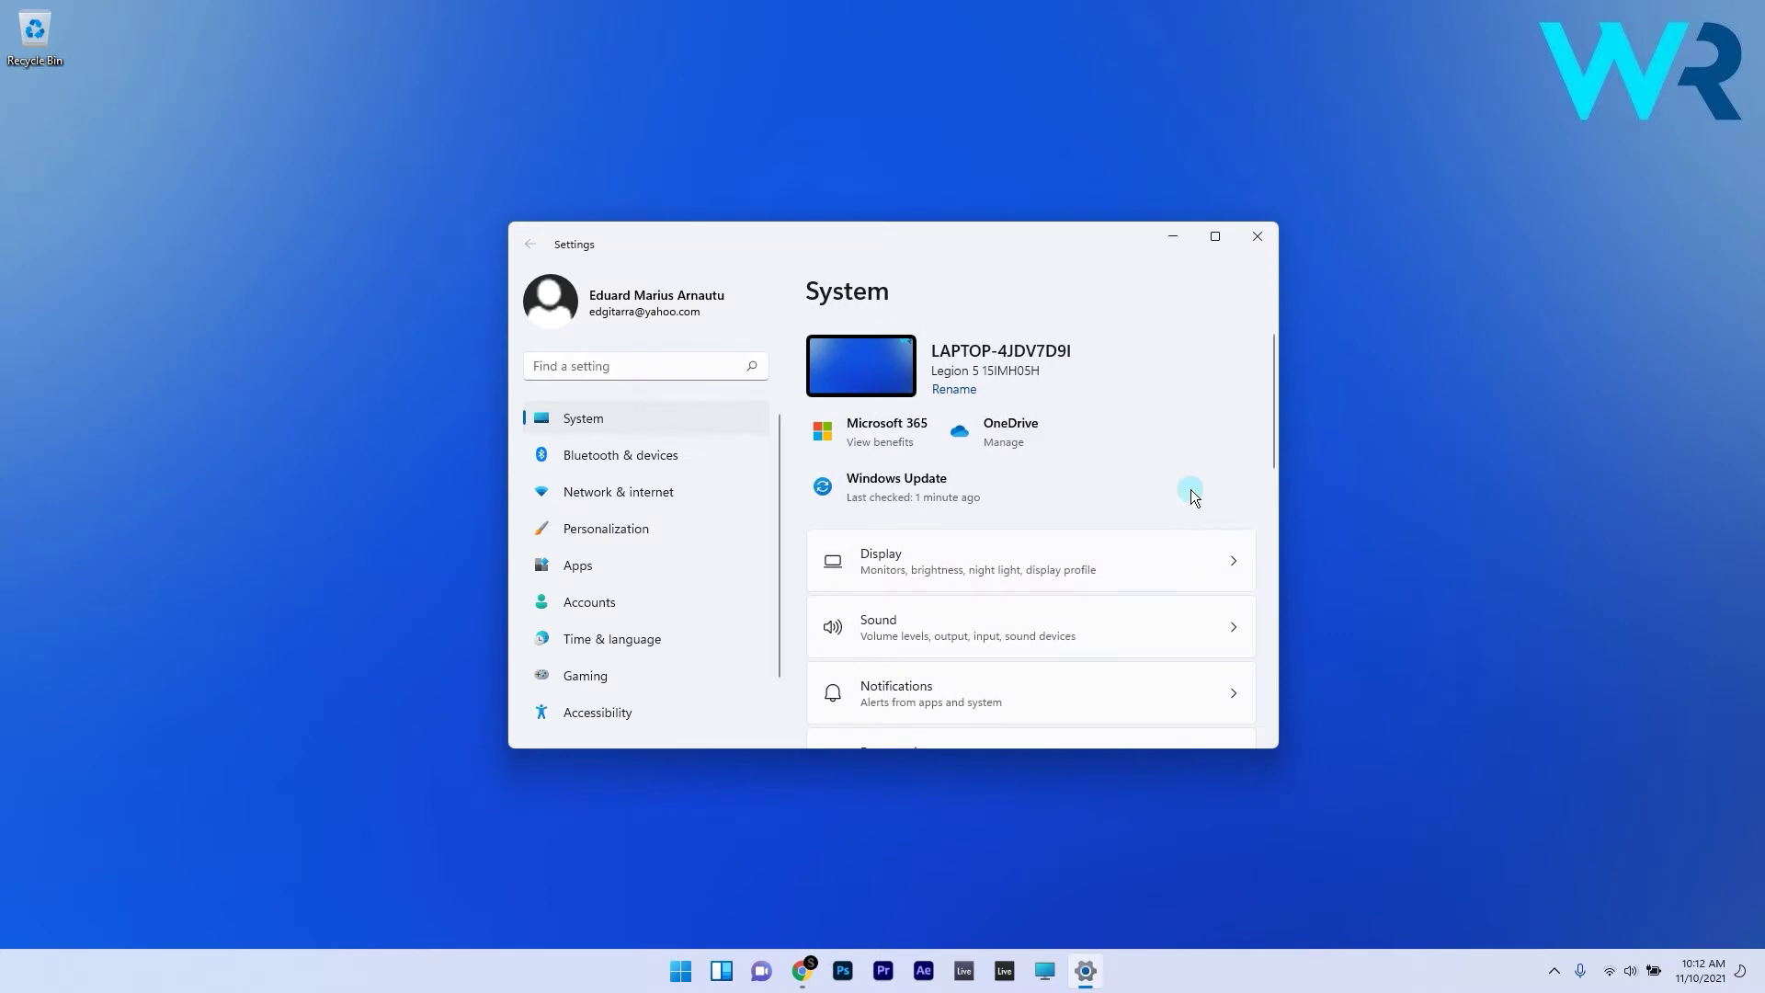
scroll(1190, 489, down, 8)
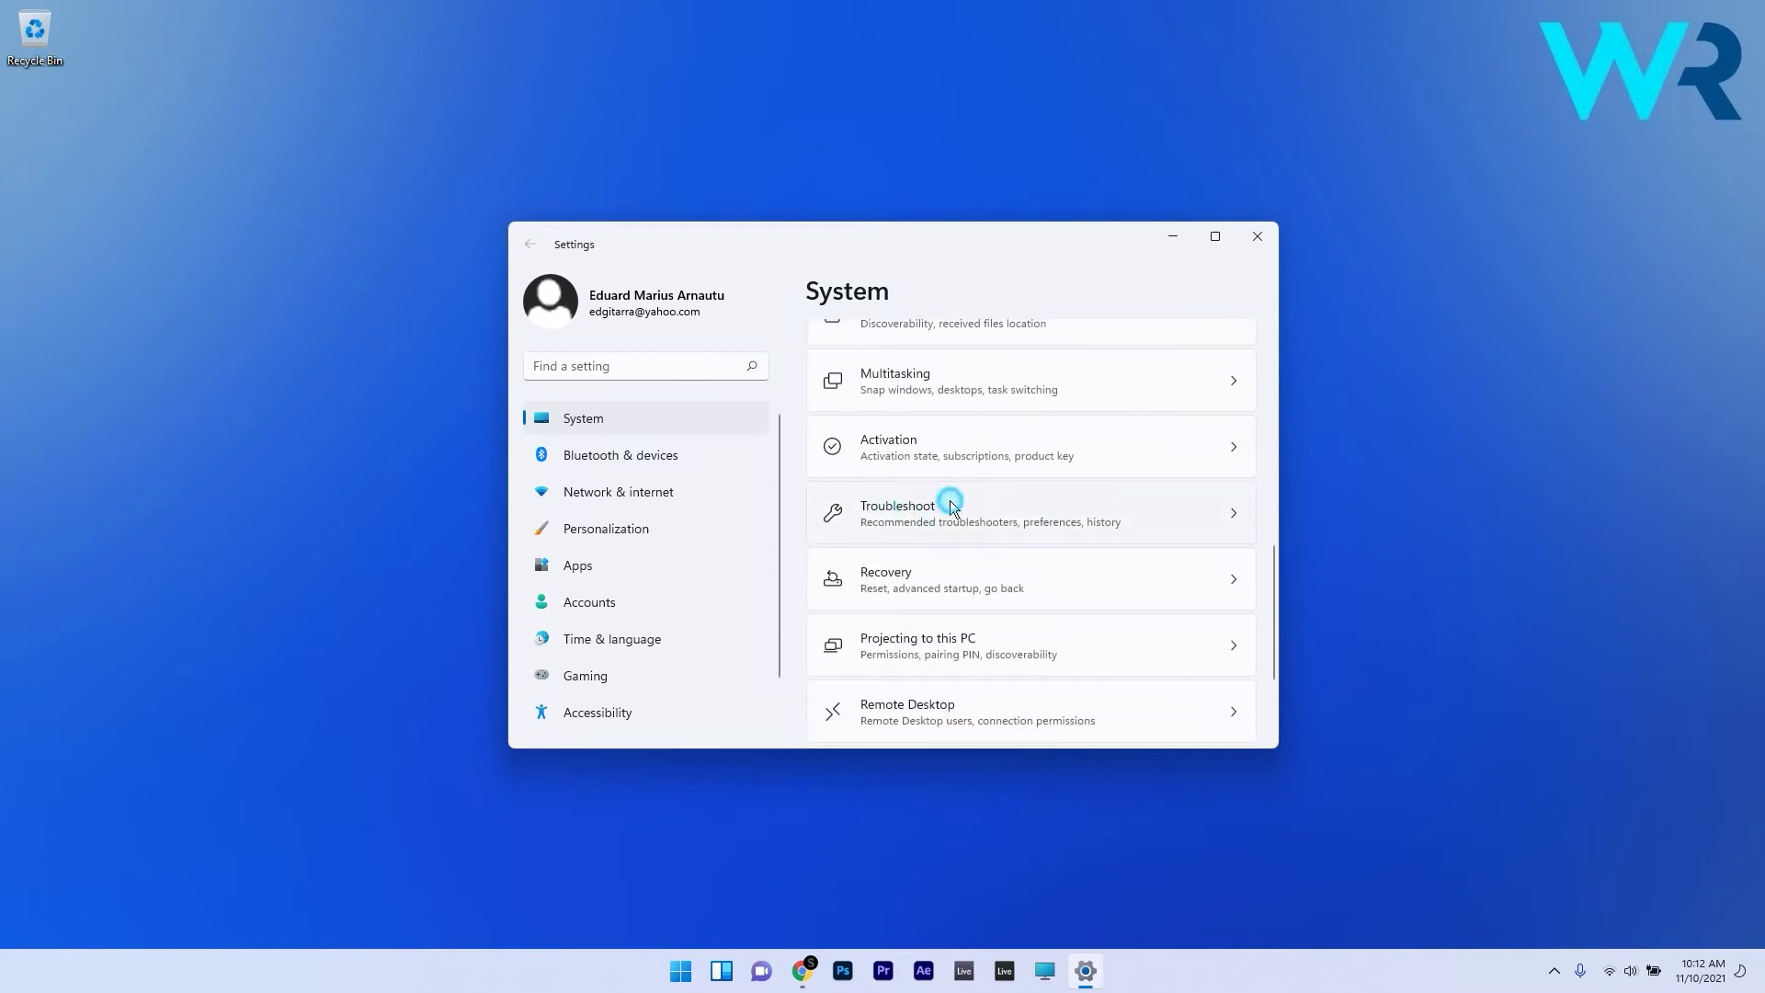
click(924, 508)
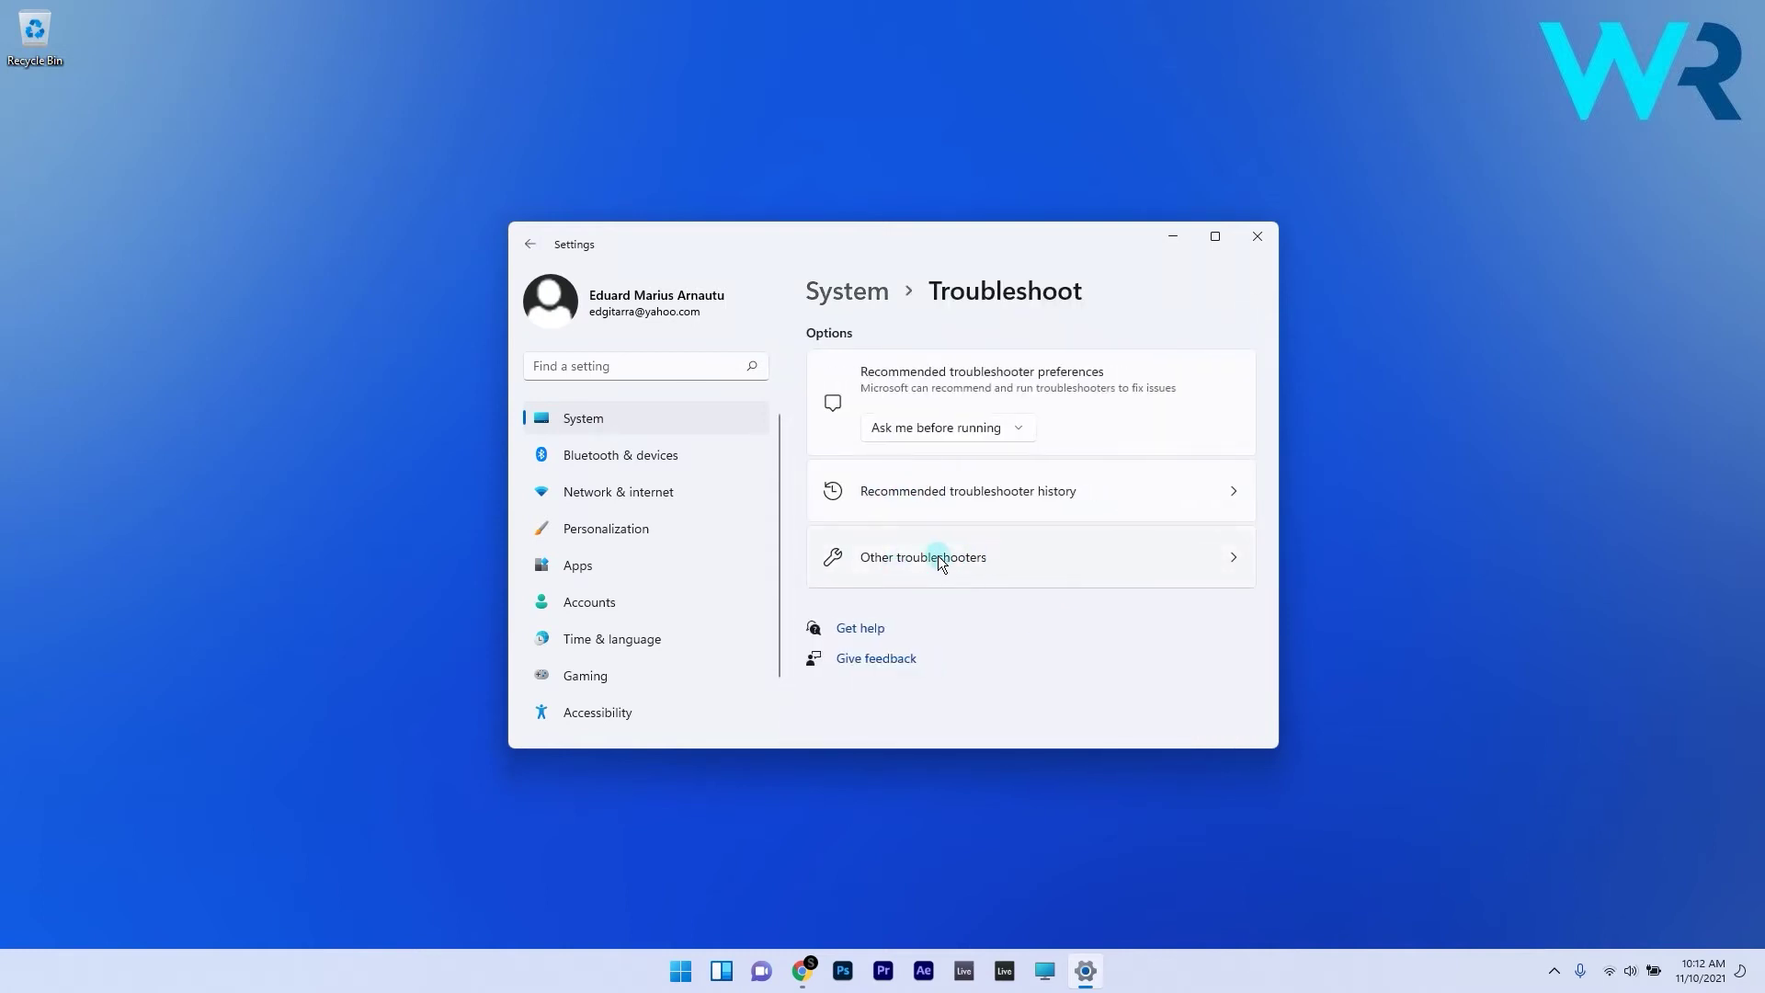
click(937, 555)
scroll(1042, 567, down, 3)
scroll(1043, 566, down, 8)
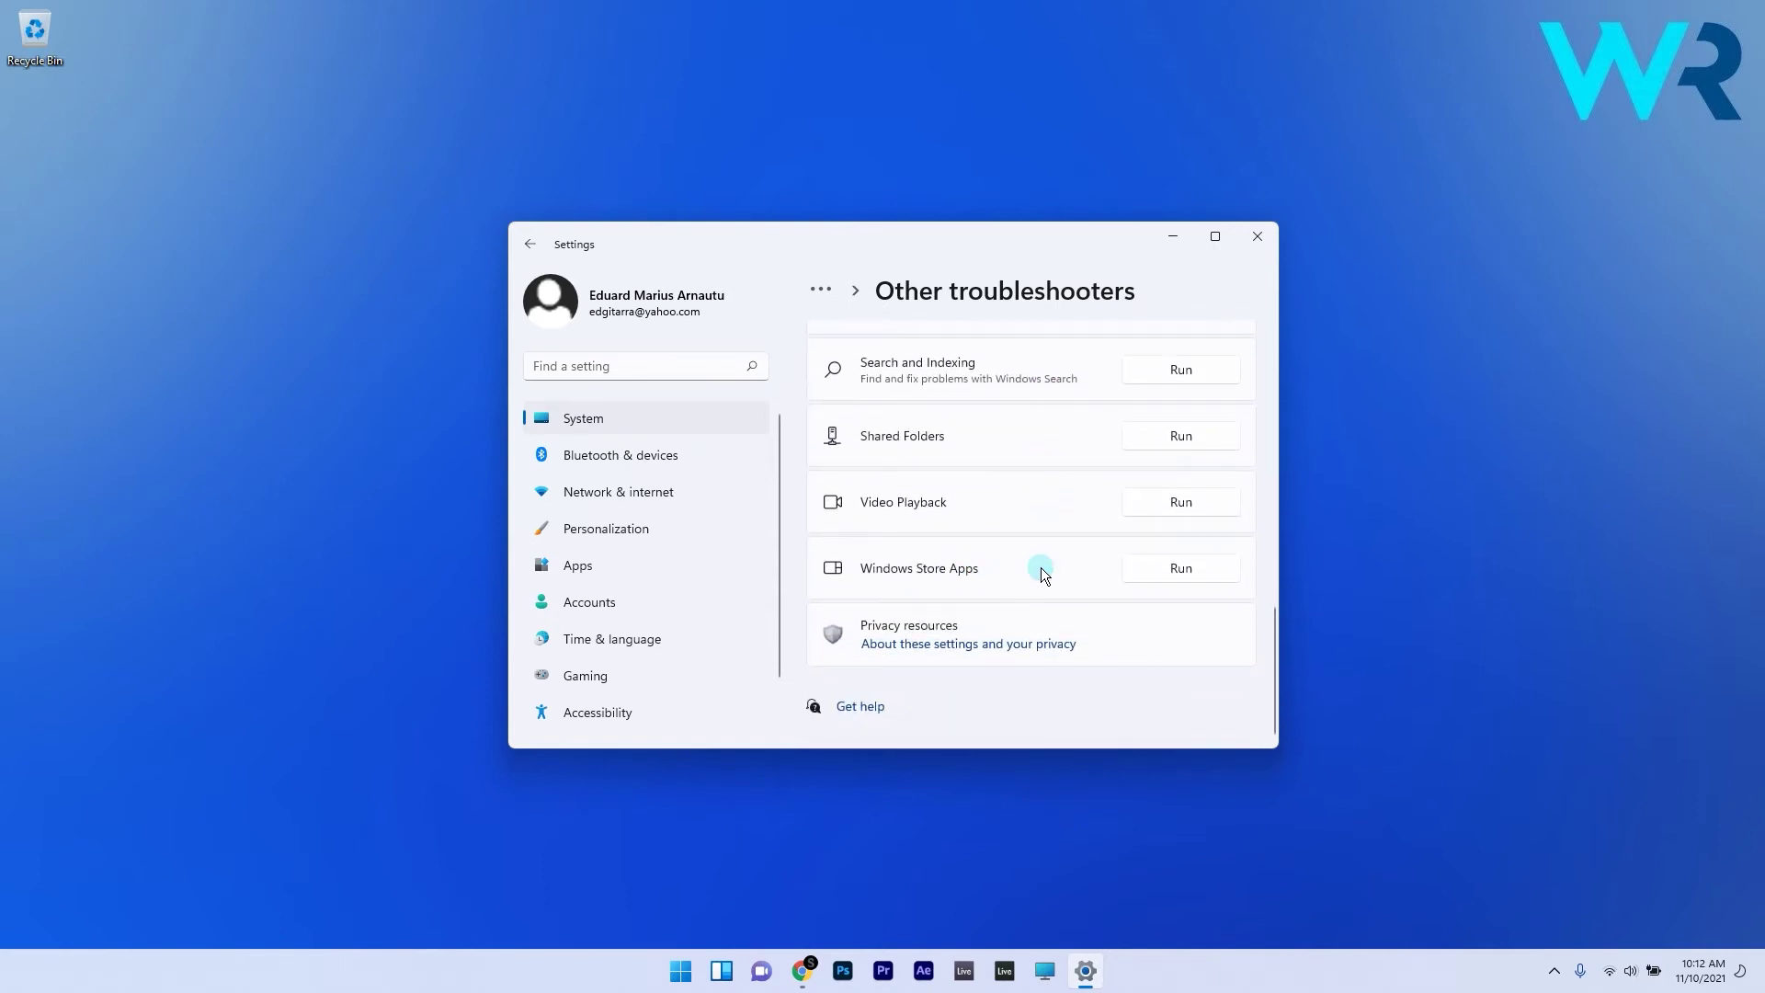
click(1197, 568)
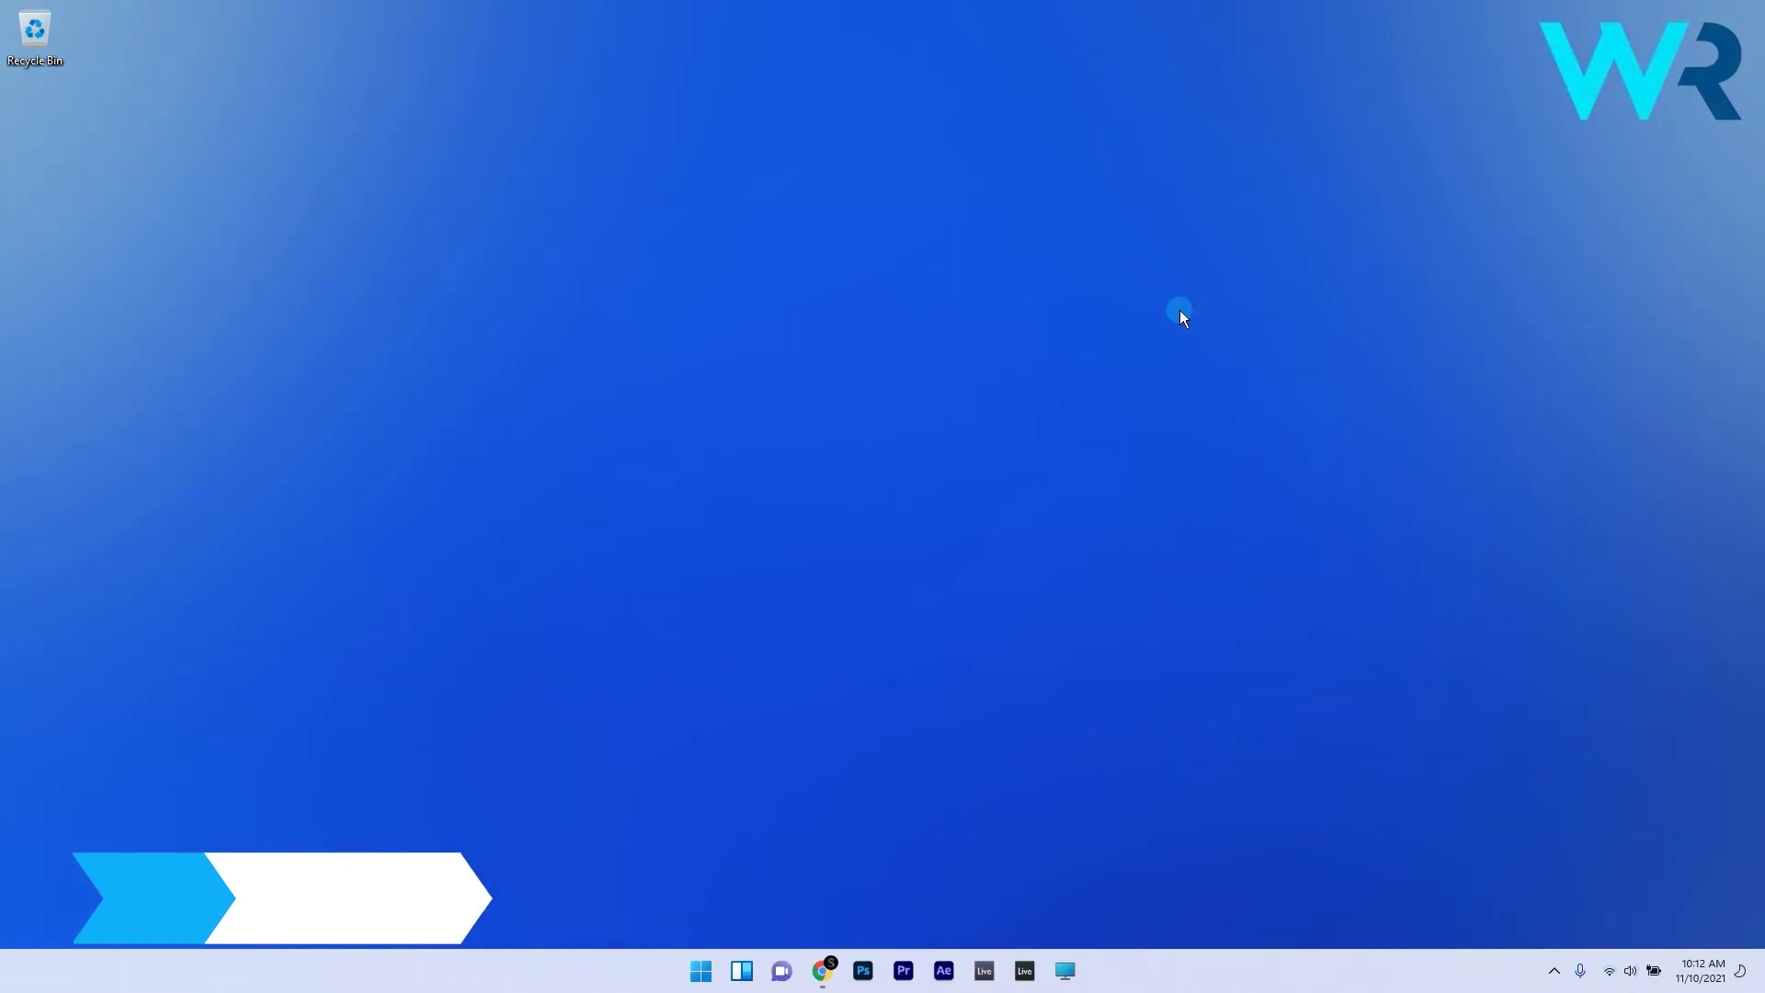
Open the Clock app's Advanced options from Settings > Apps > Apps & features, showing Reset.
click(696, 976)
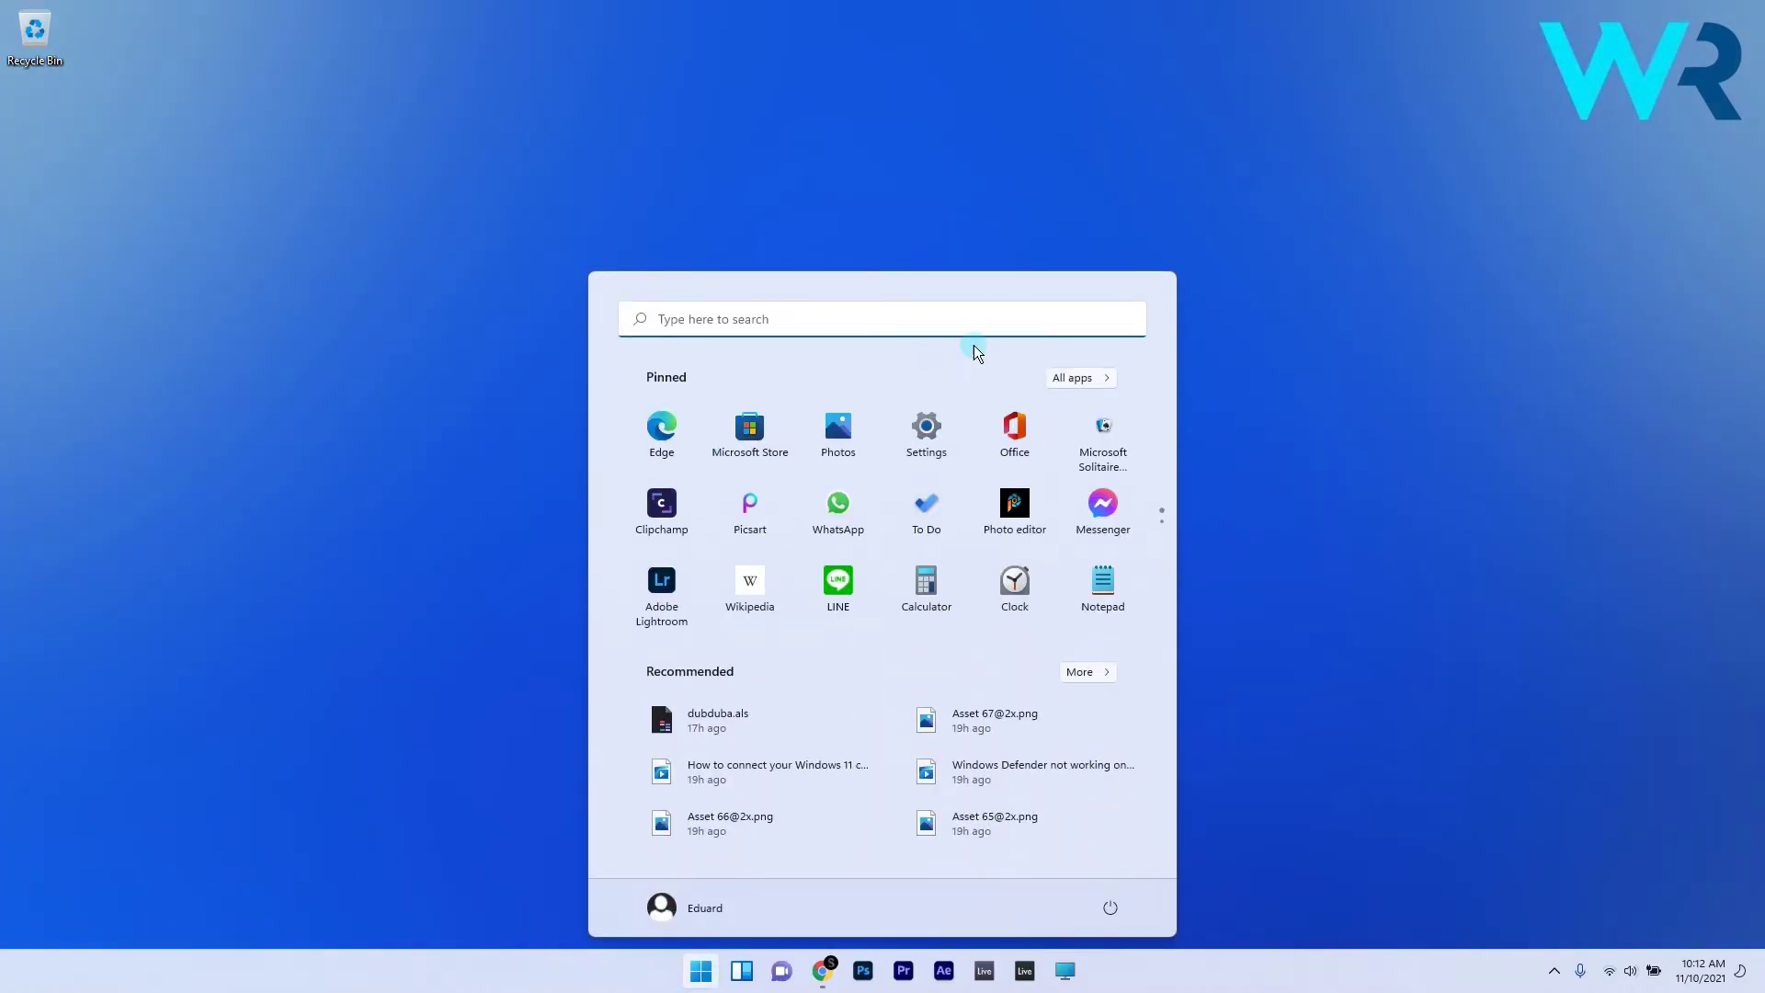
click(922, 425)
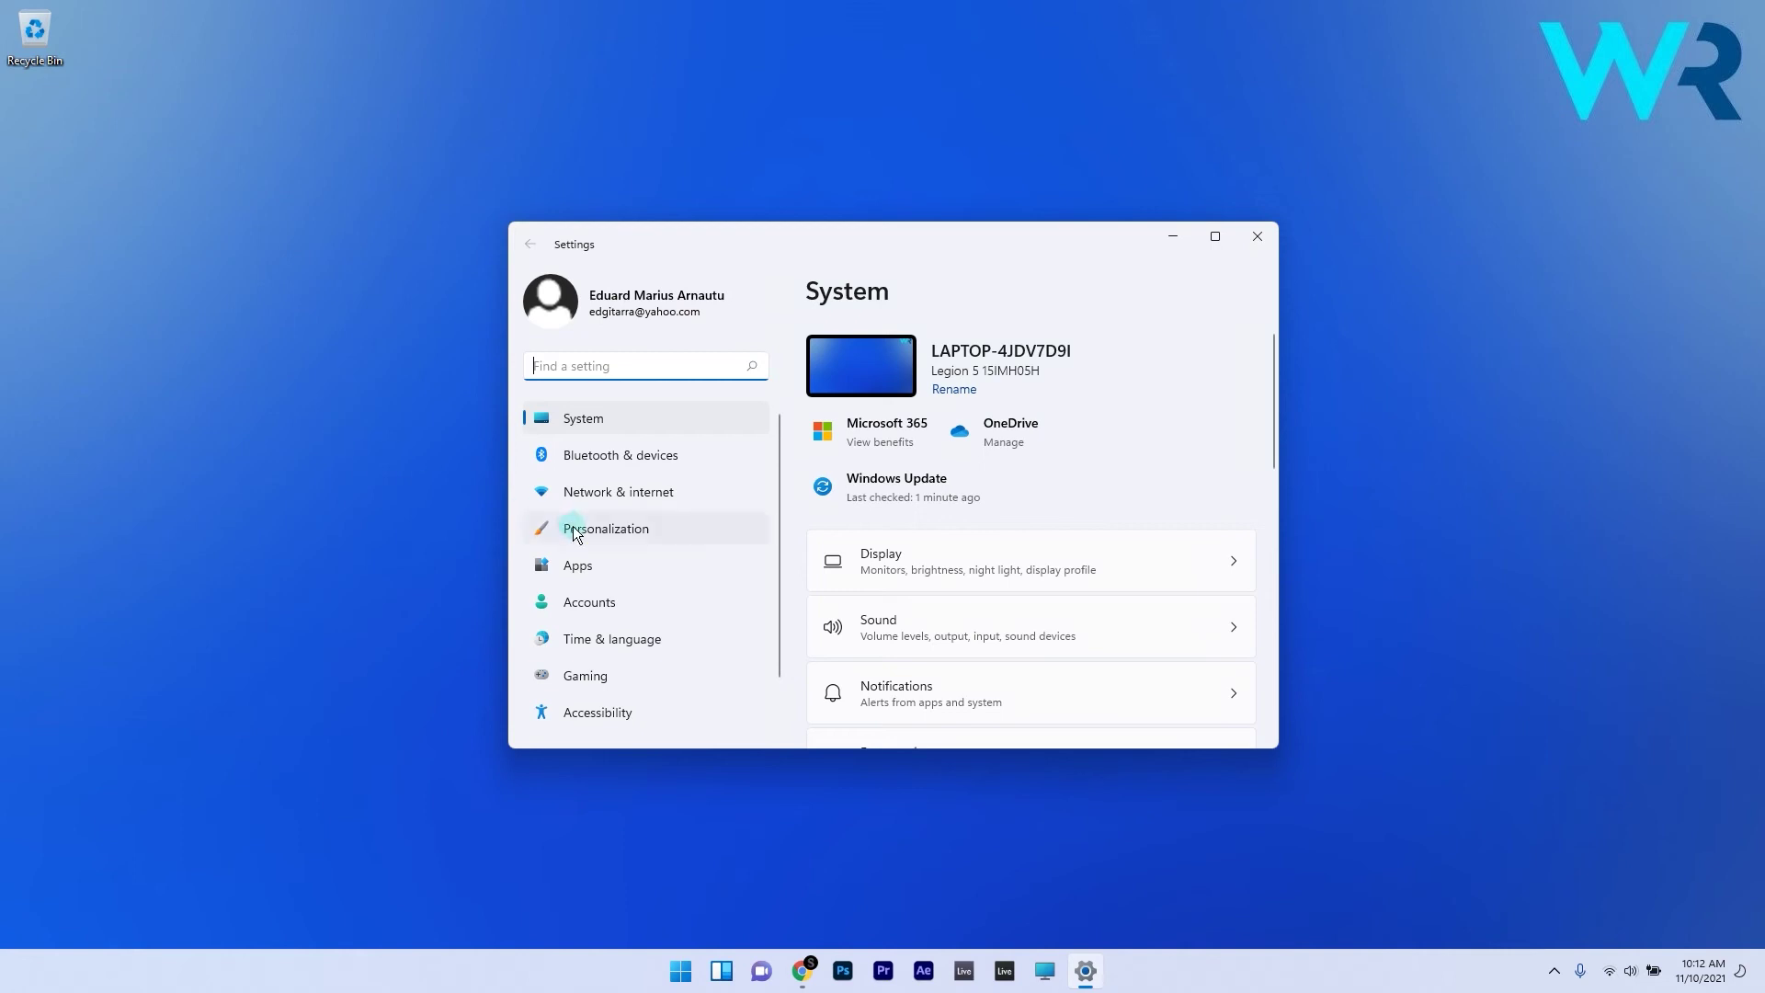
click(594, 578)
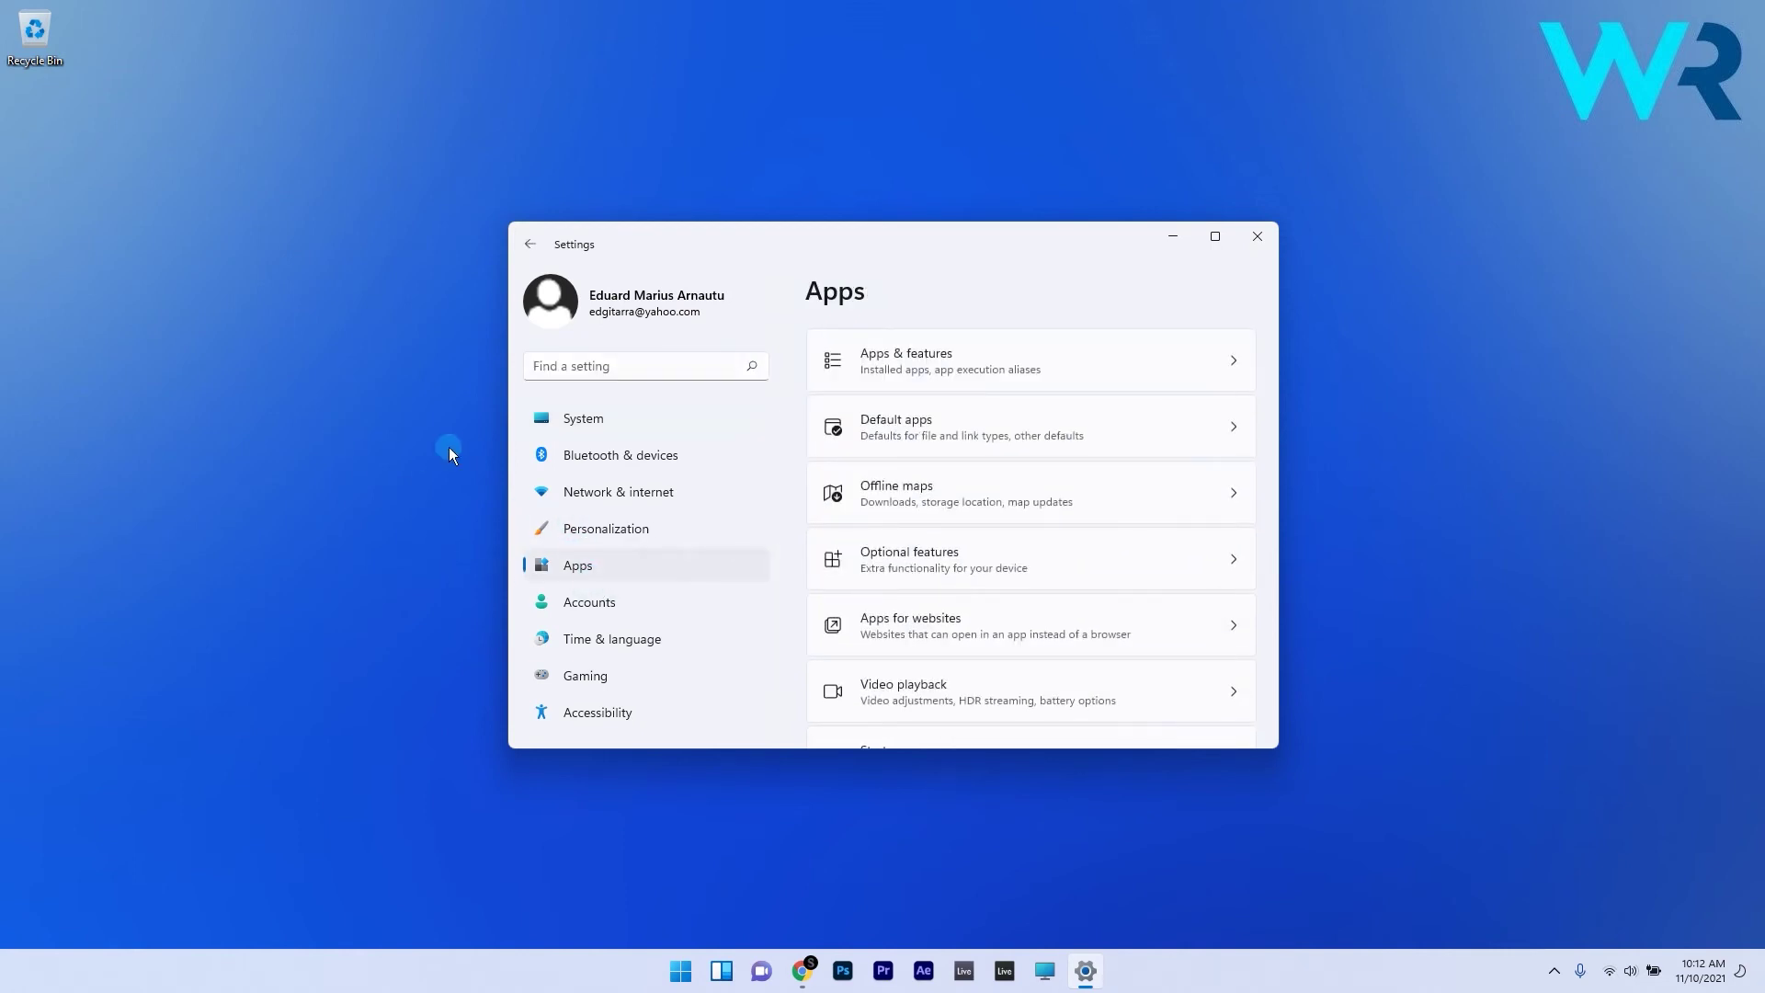
click(1132, 354)
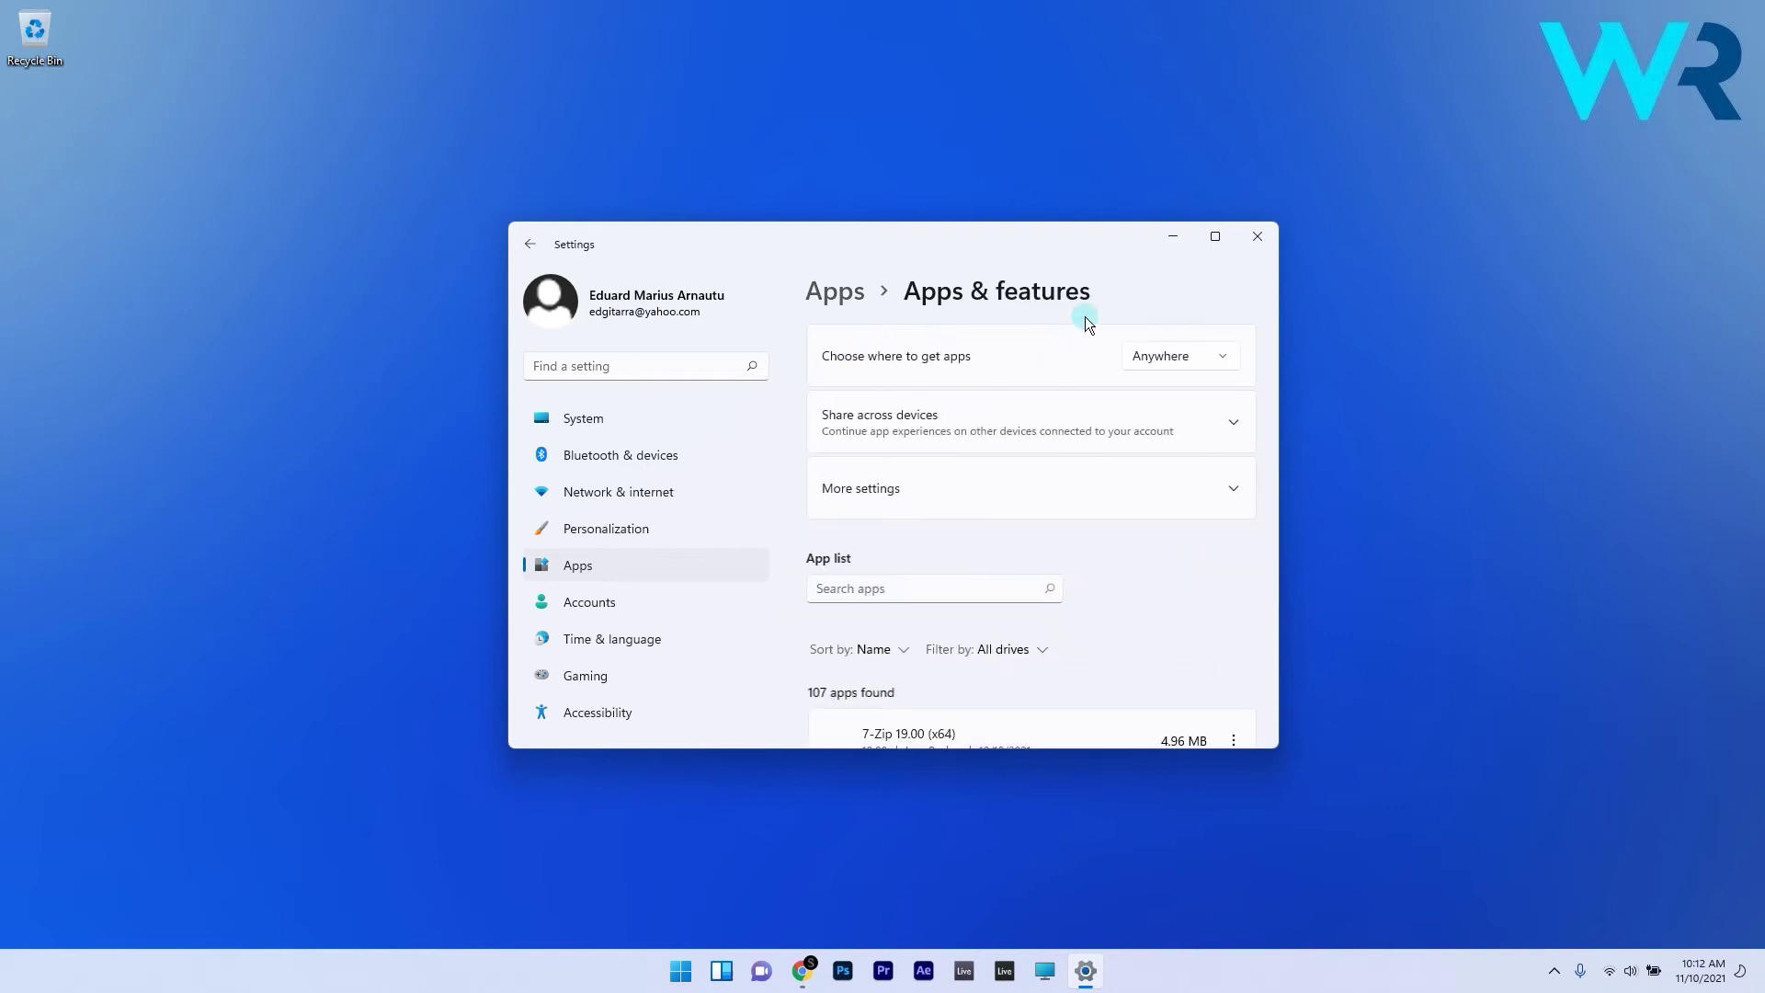
scroll(1210, 477, down, 10)
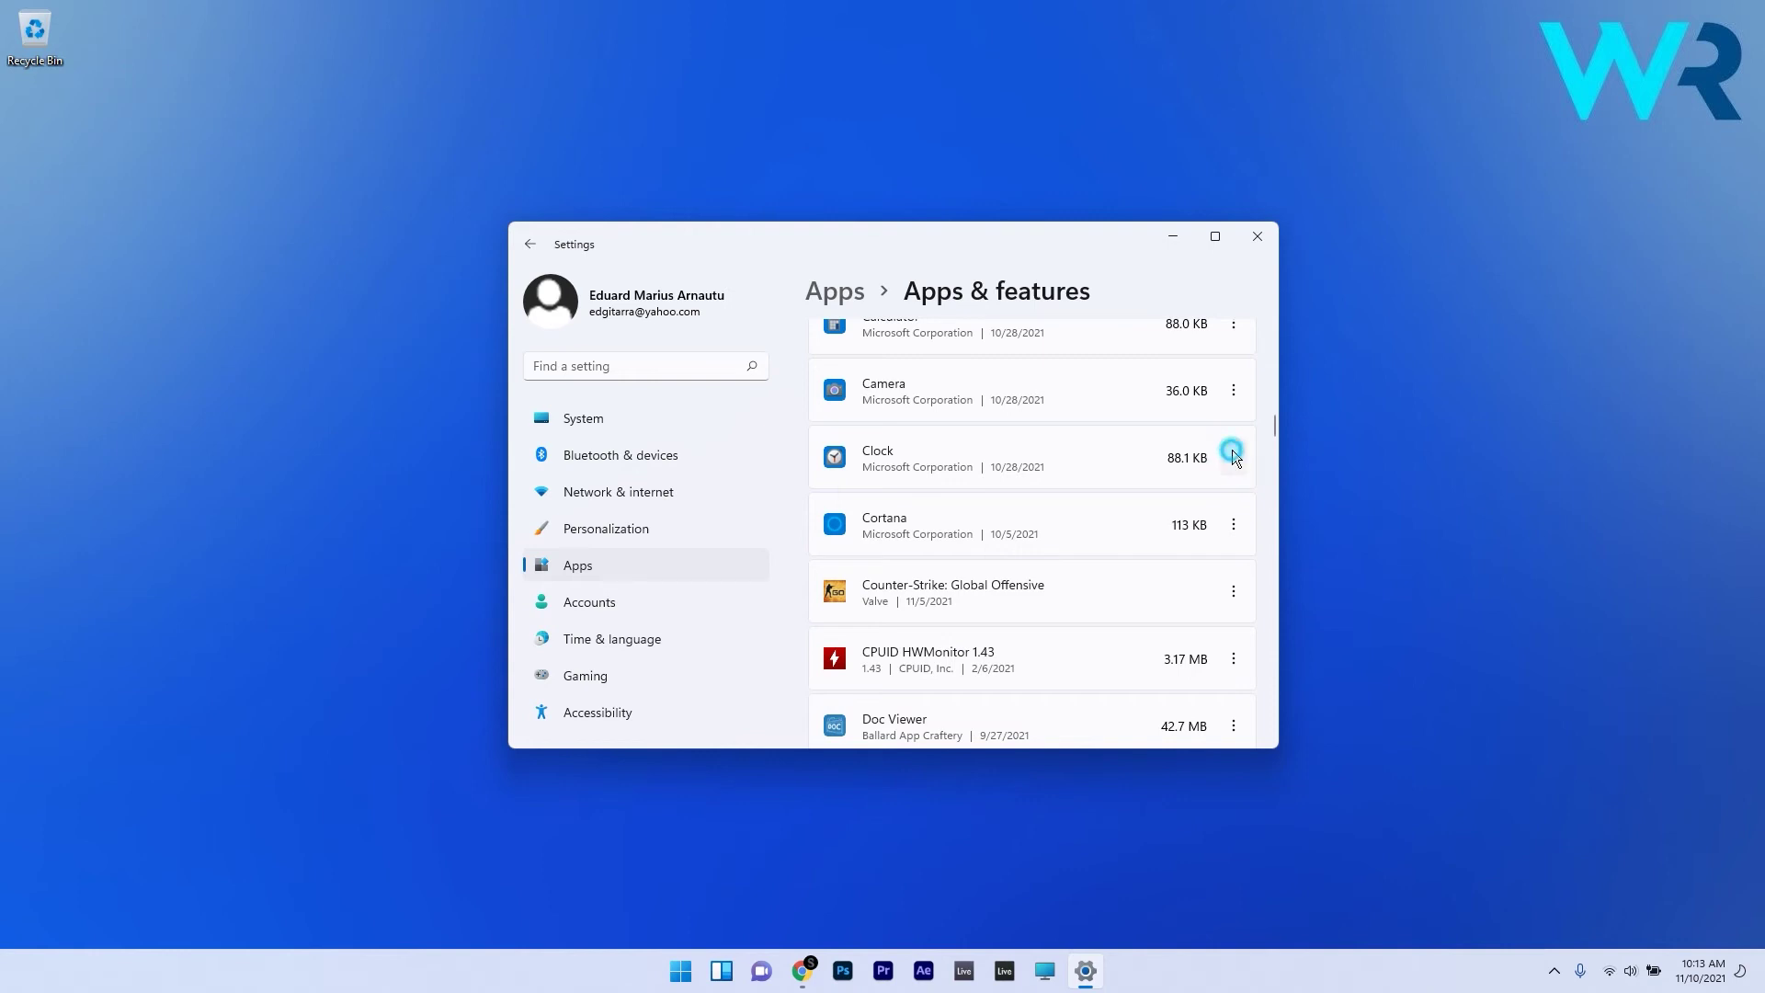
click(1229, 458)
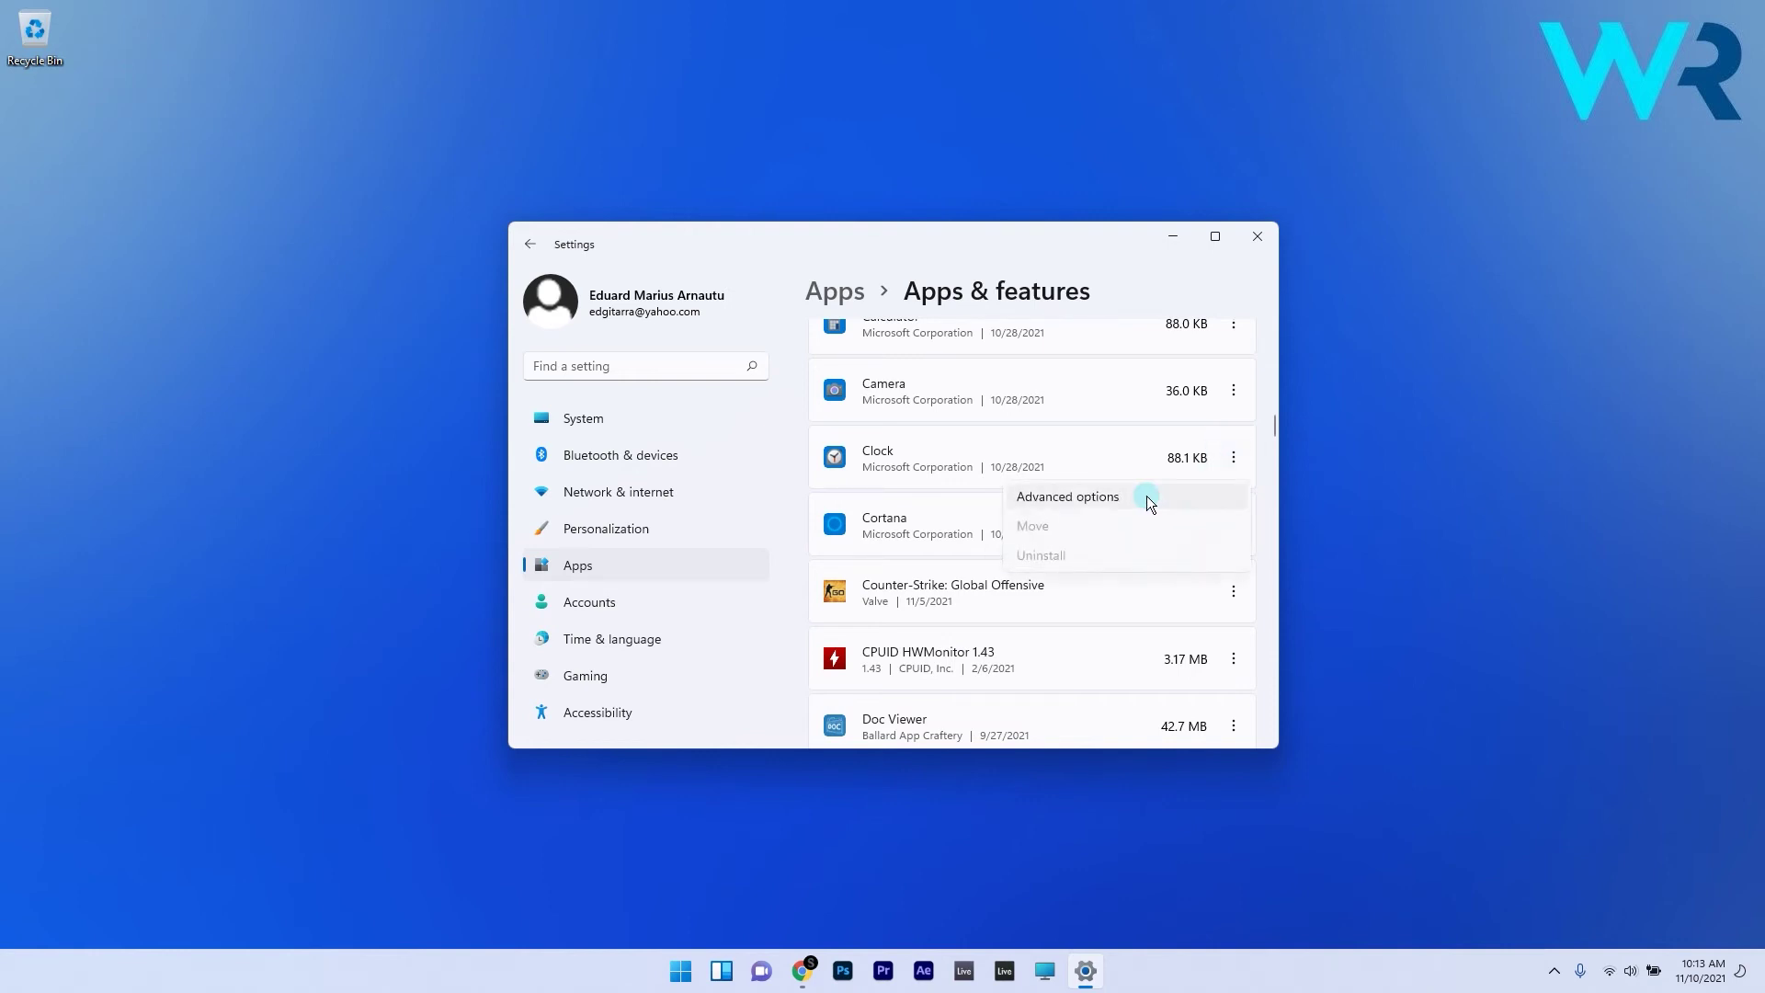
click(1145, 494)
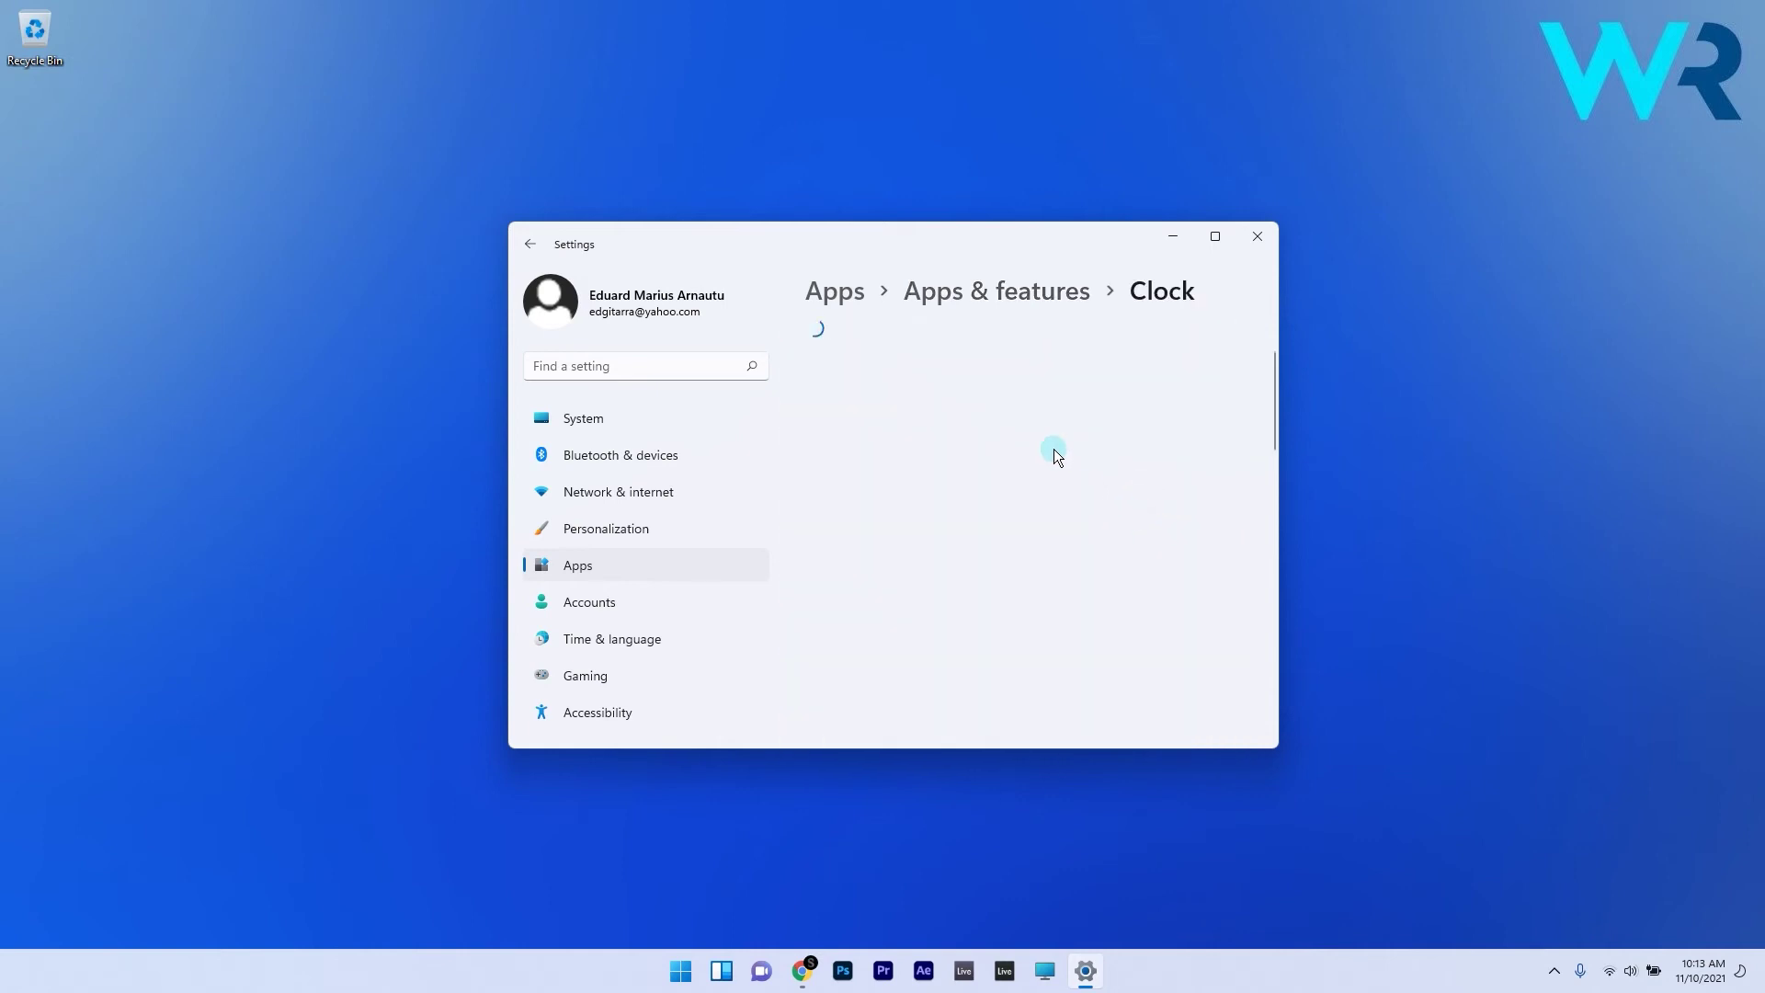
scroll(1054, 447, down, 10)
scroll(950, 500, up, 1)
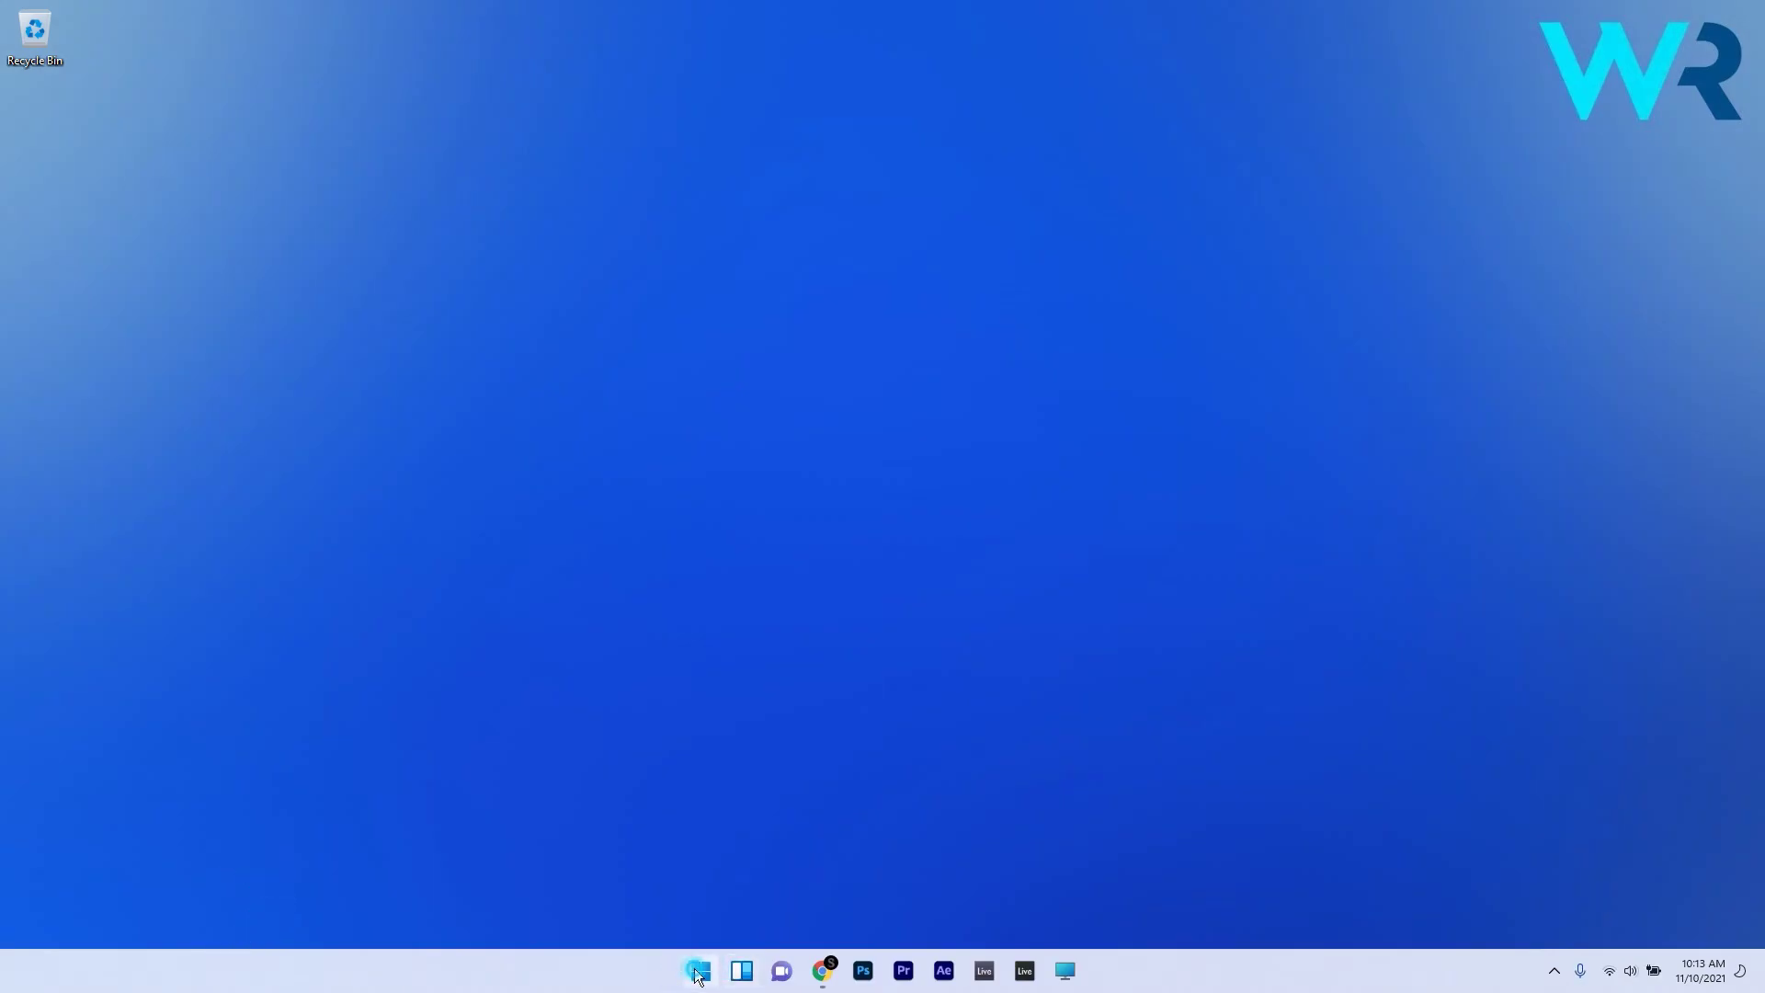
click(696, 973)
text(services)
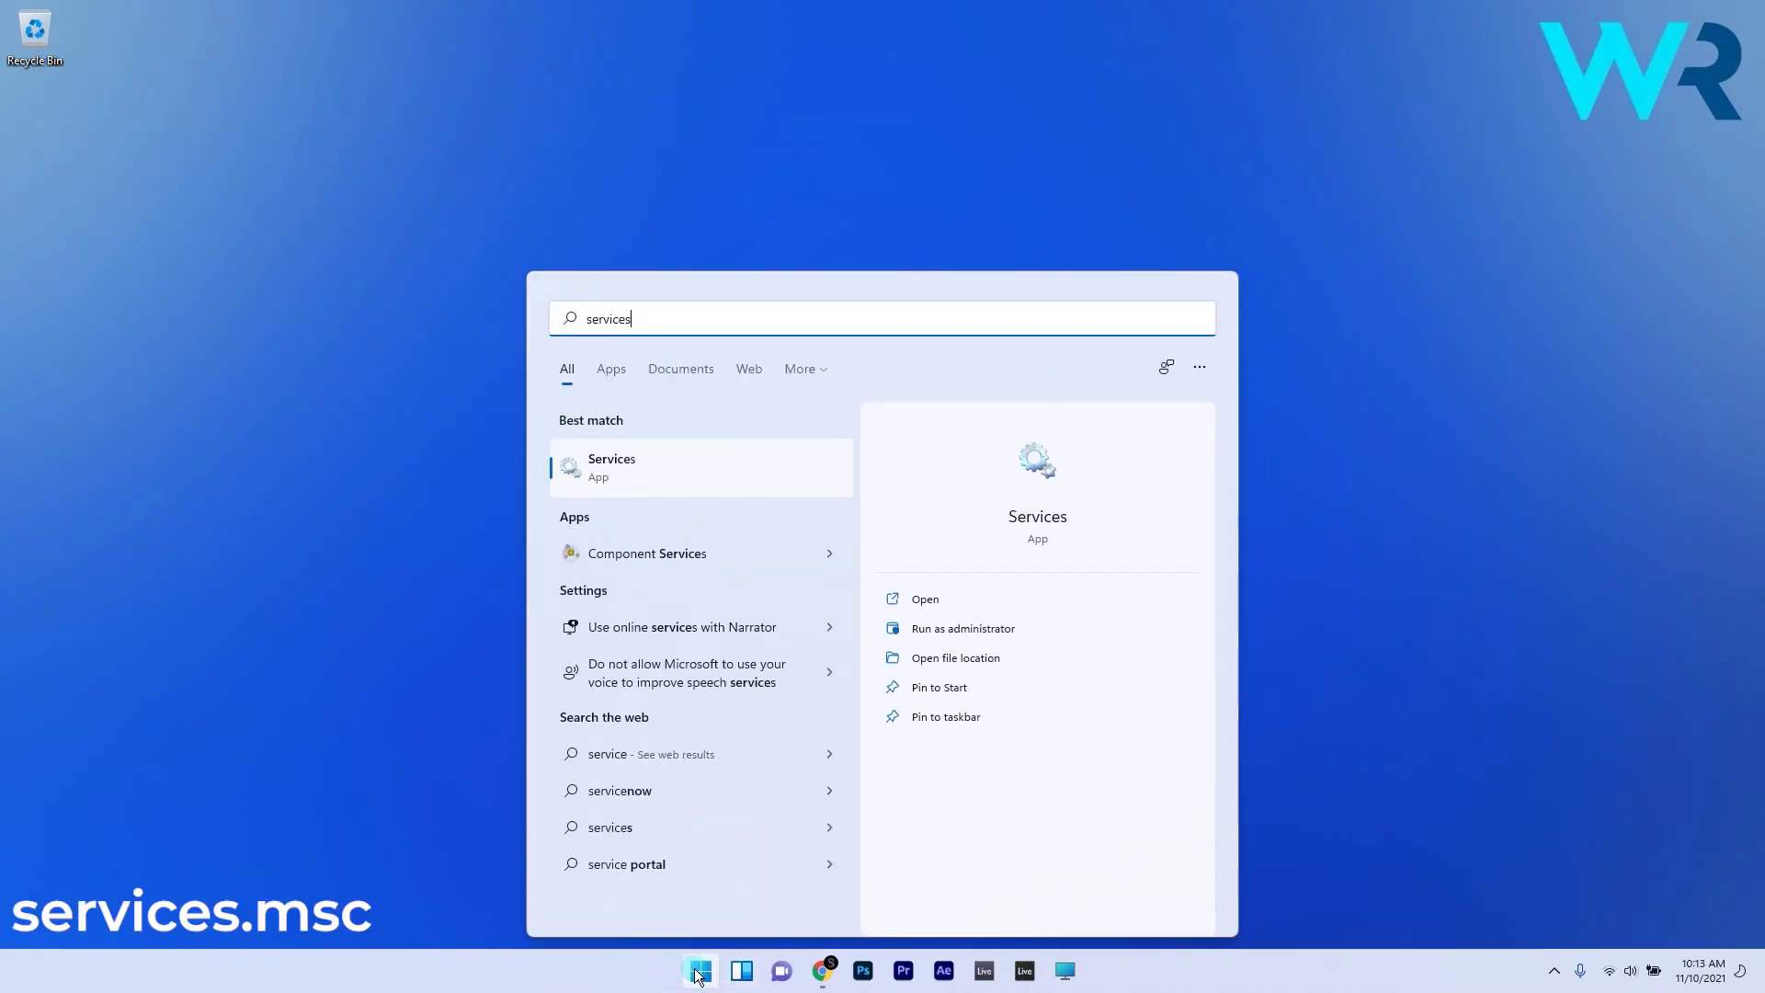
text(.msc)
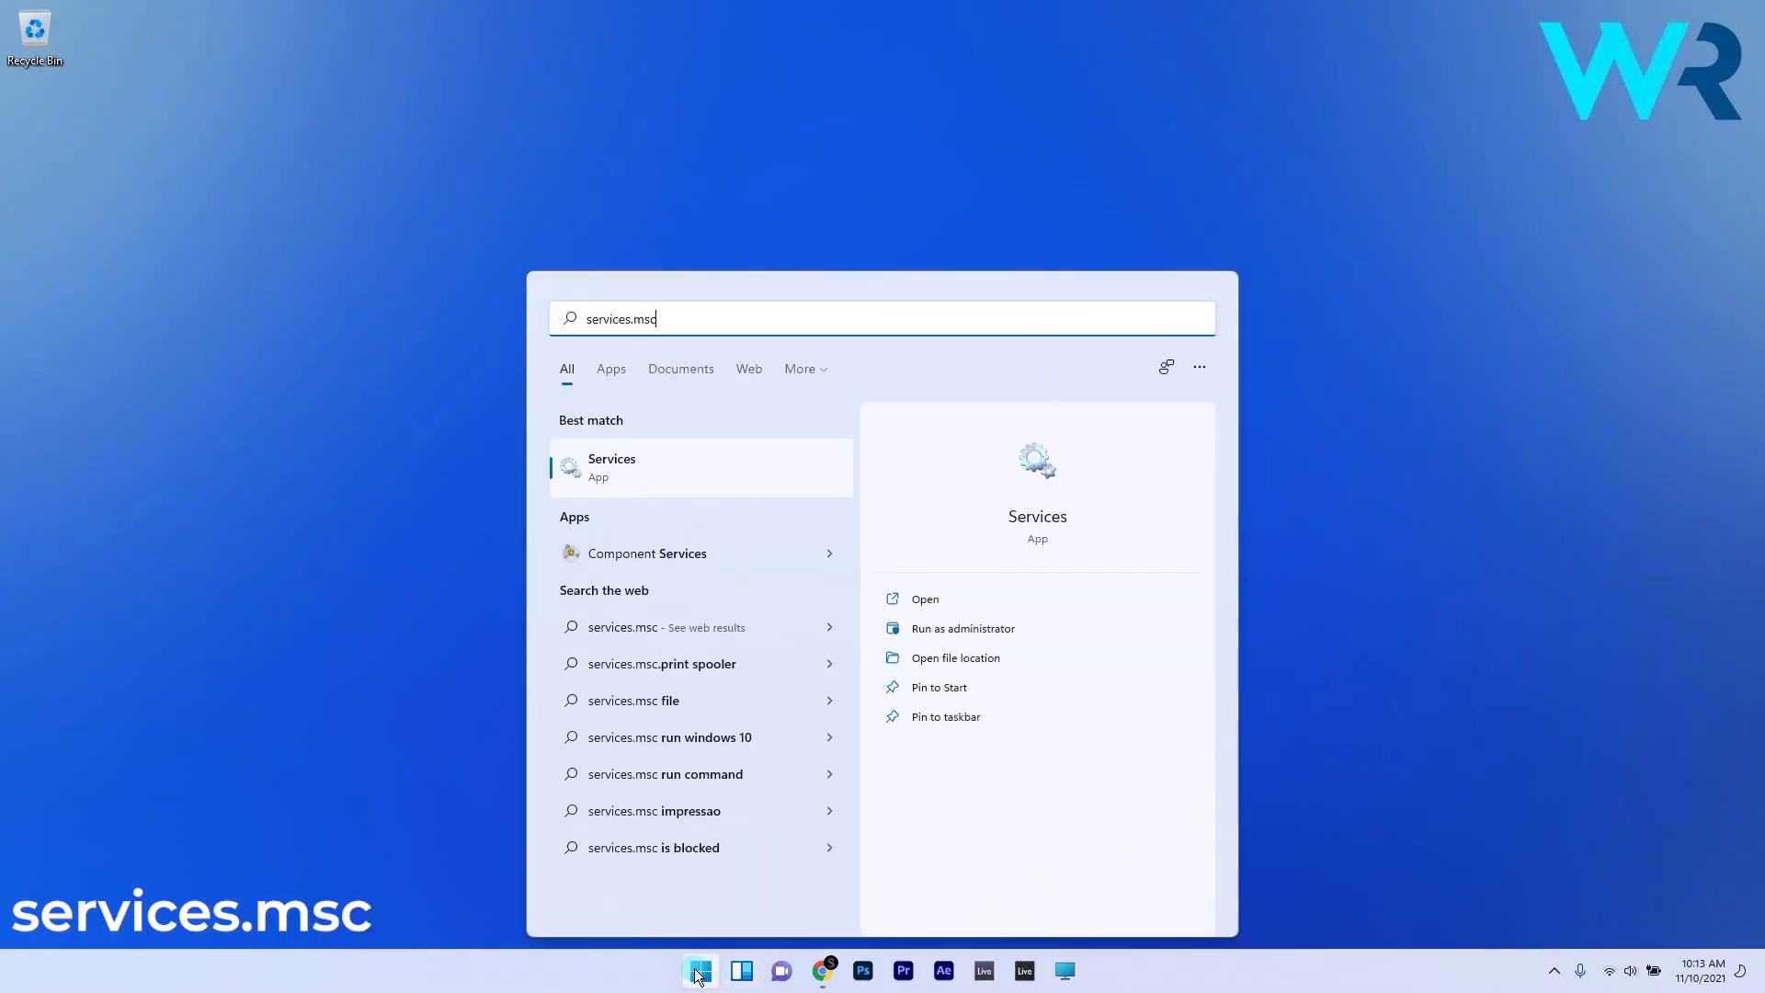
click(607, 465)
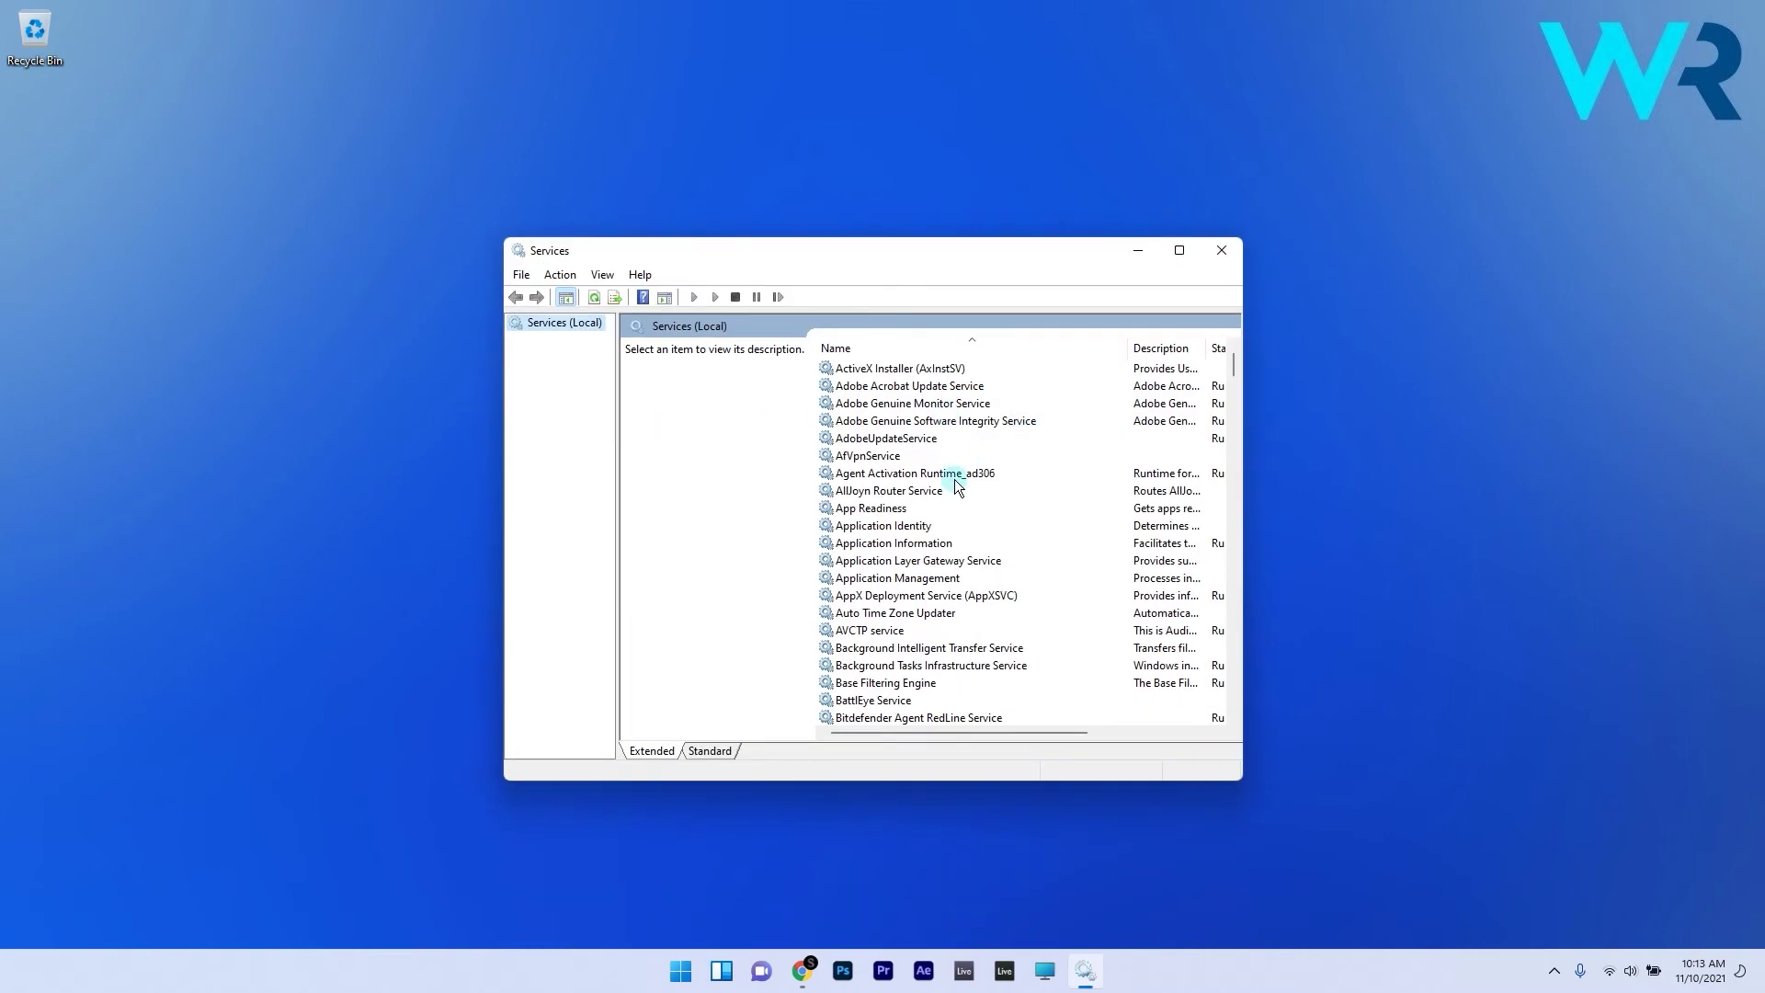
double_click(864, 525)
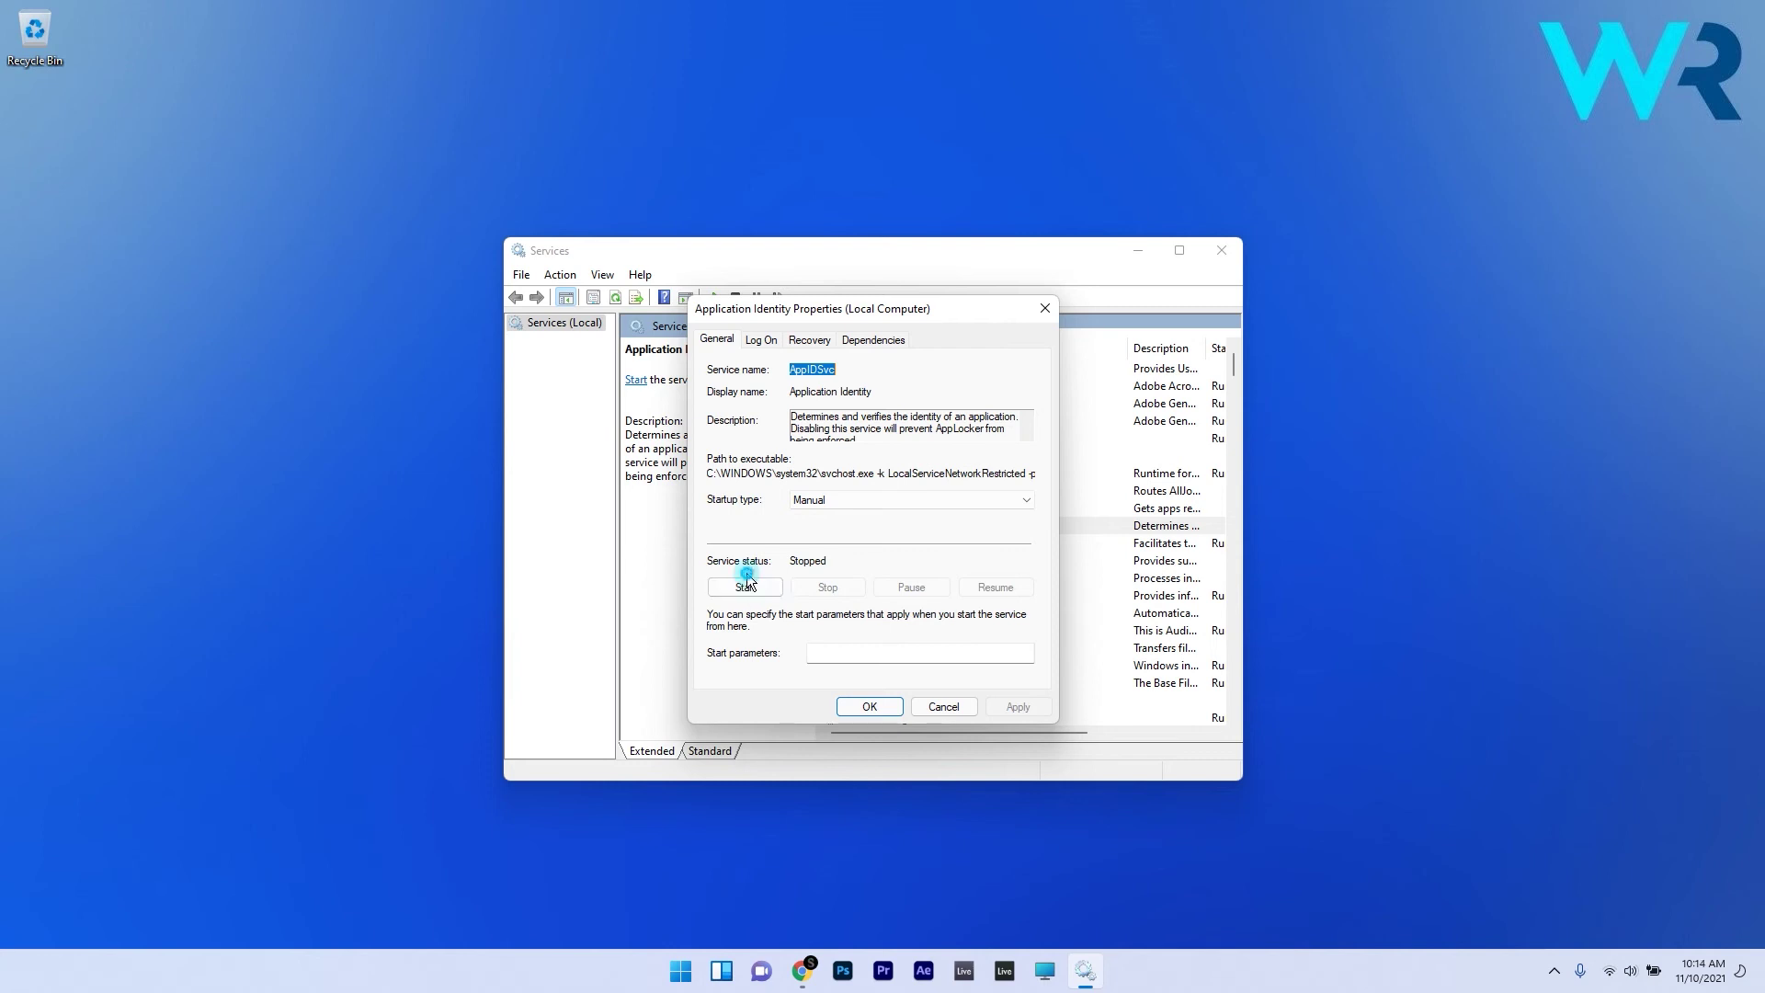
click(868, 707)
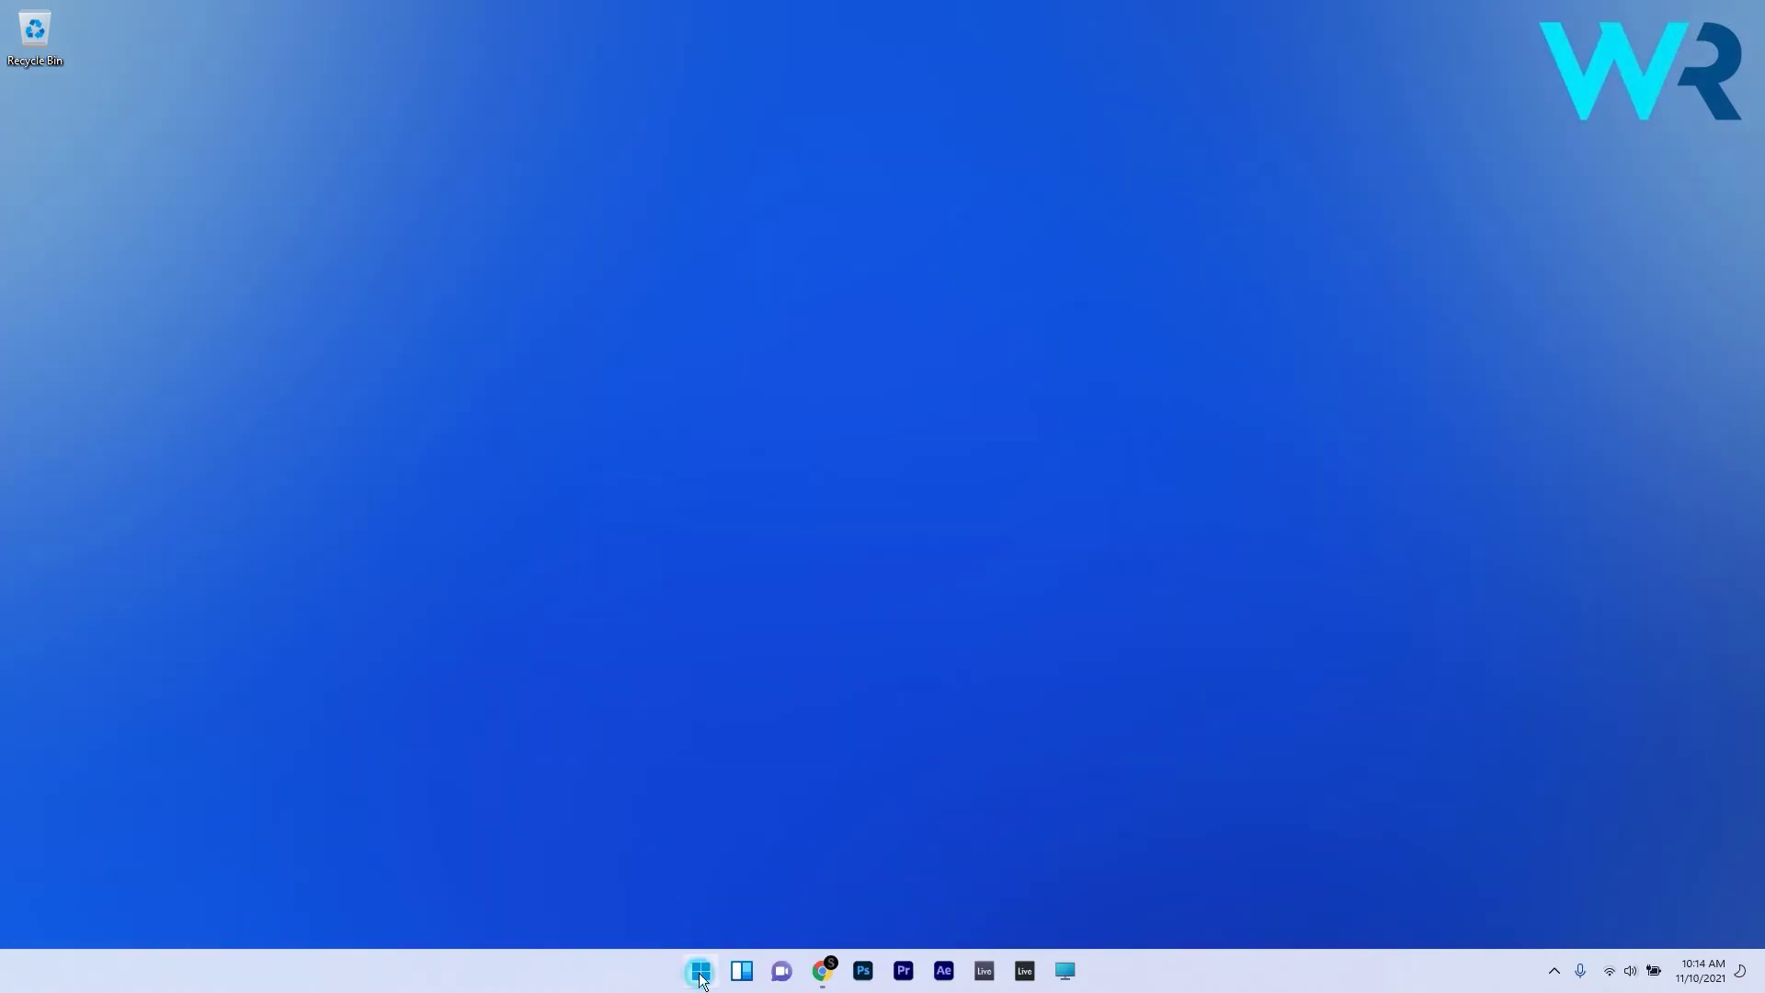
Launch Registry Editor by searching 'regedit' in Start.
click(699, 971)
text(regedit)
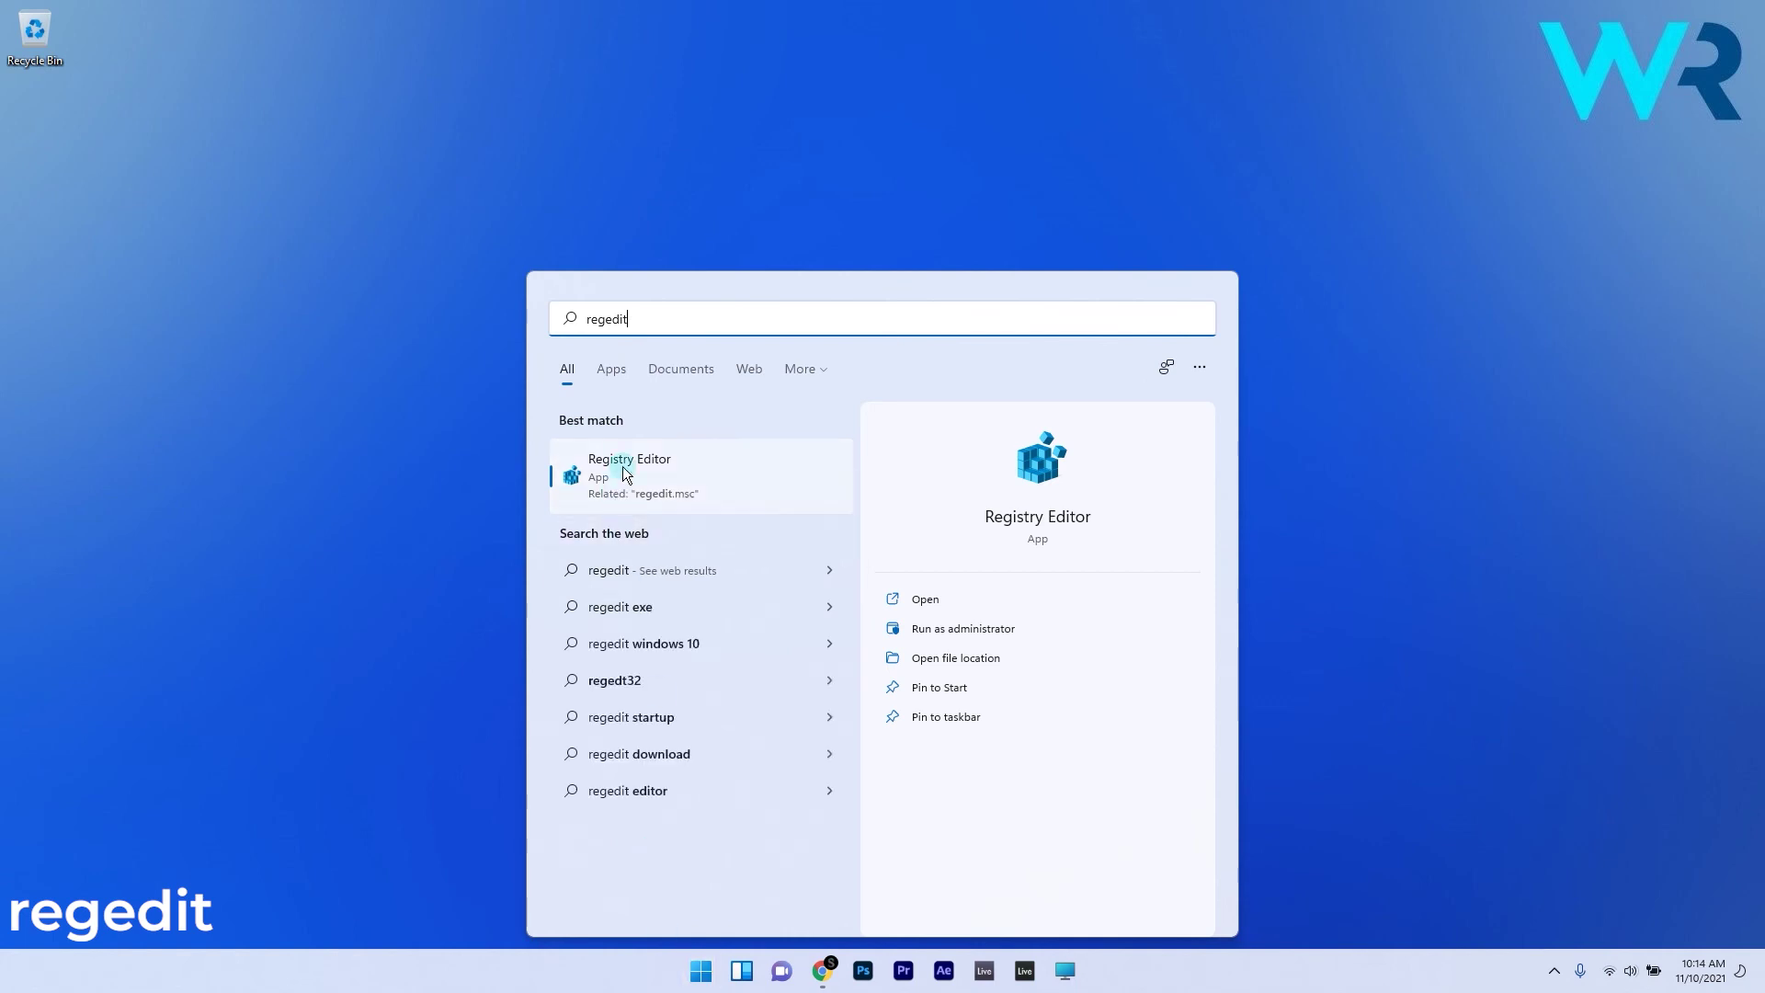
click(629, 464)
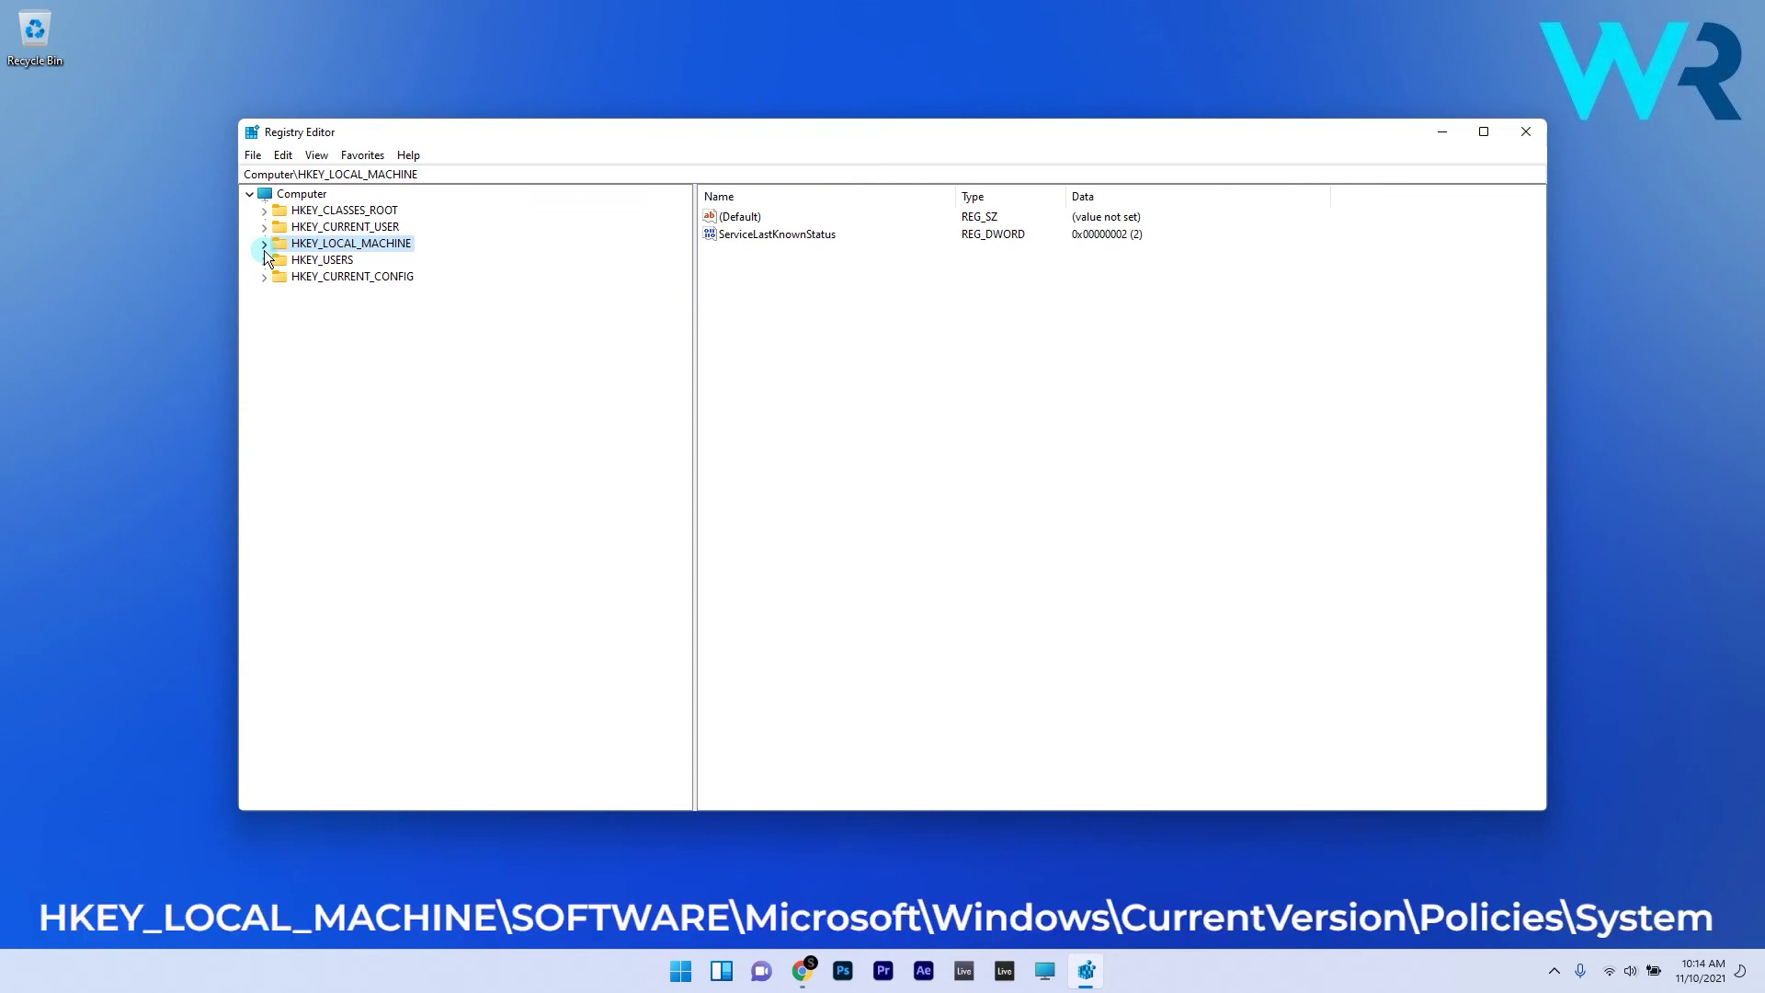
Navigate to HKEY_LOCAL_MACHINE\SOFTWARE\Microsoft\Windows\CurrentVersion\Policies\System to show its values.
double_click(336, 244)
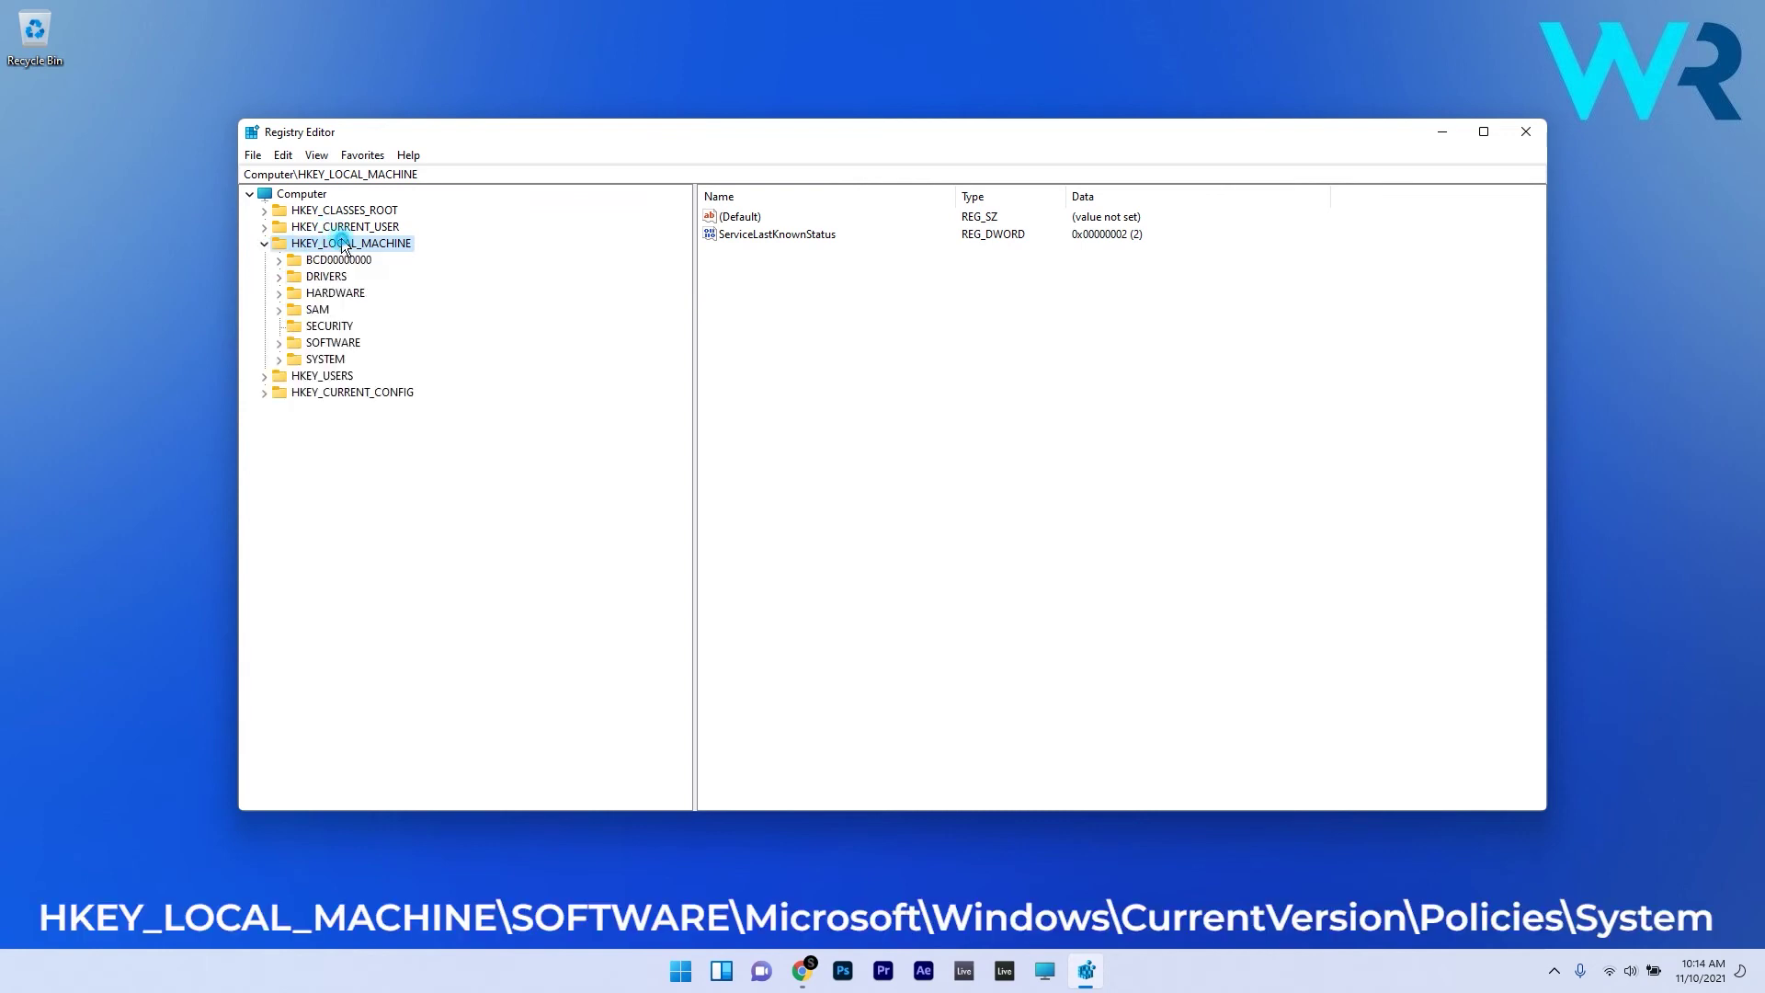
click(328, 343)
double_click(328, 343)
scroll(363, 556, down, 5)
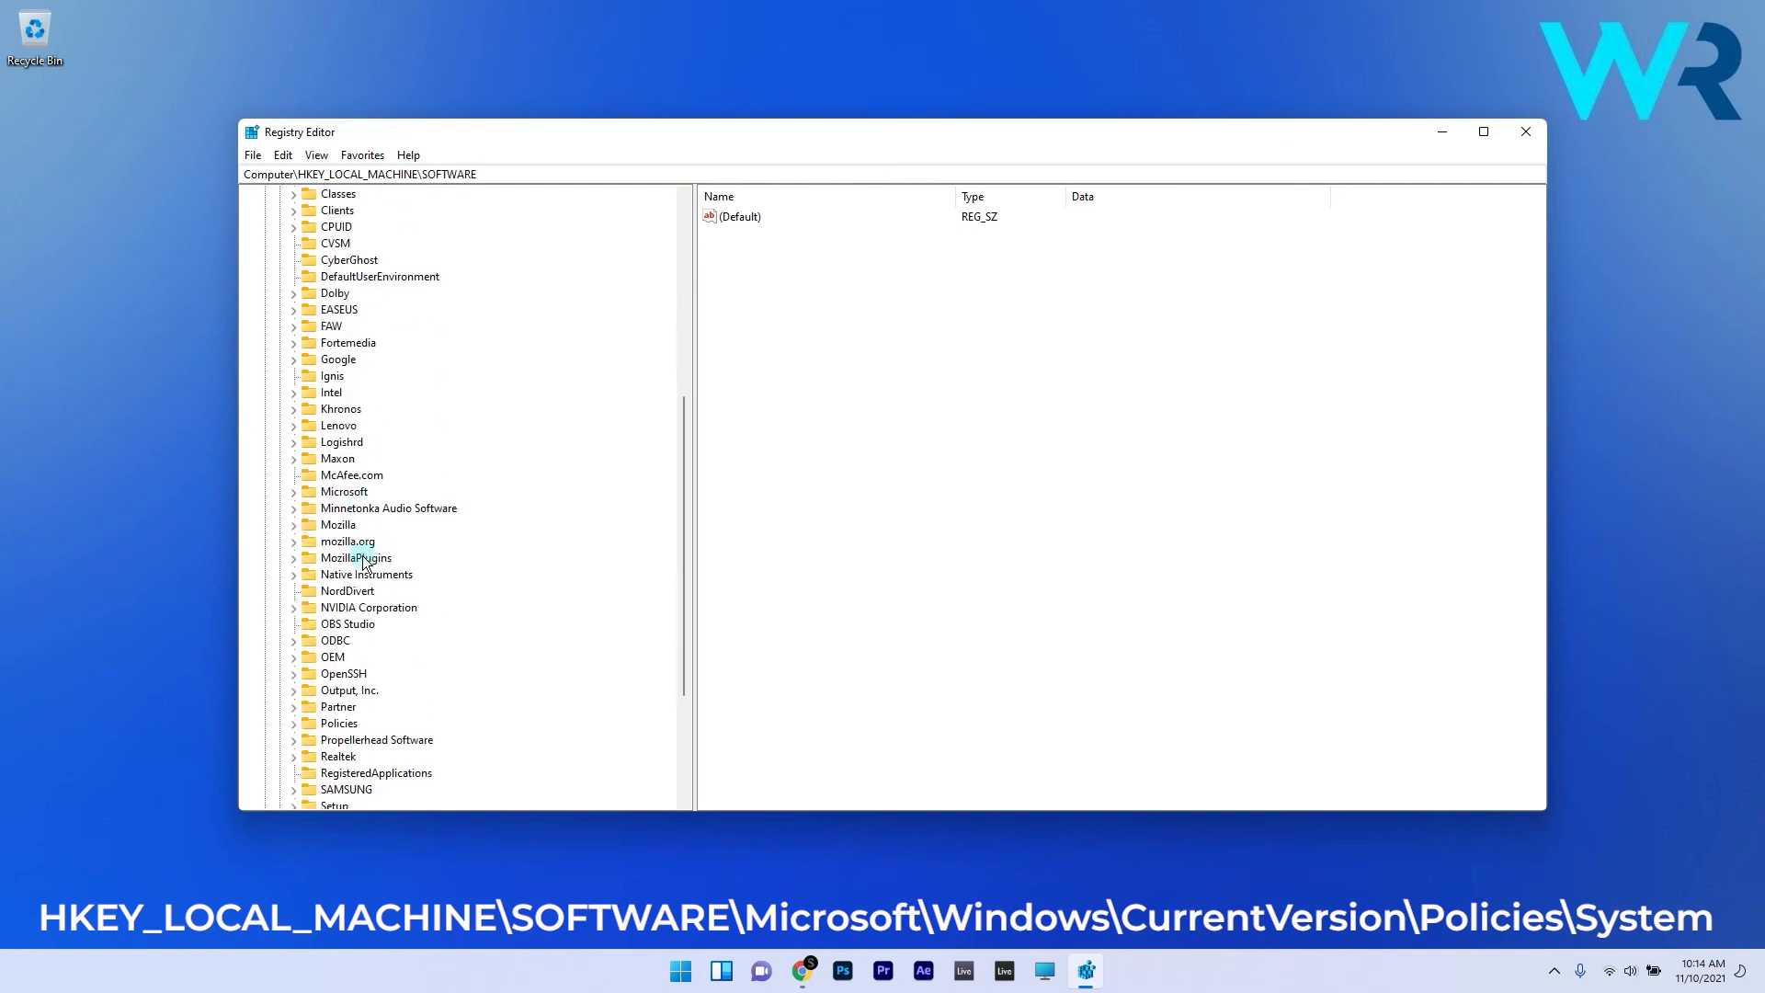
double_click(332, 491)
scroll(480, 540, down, 20)
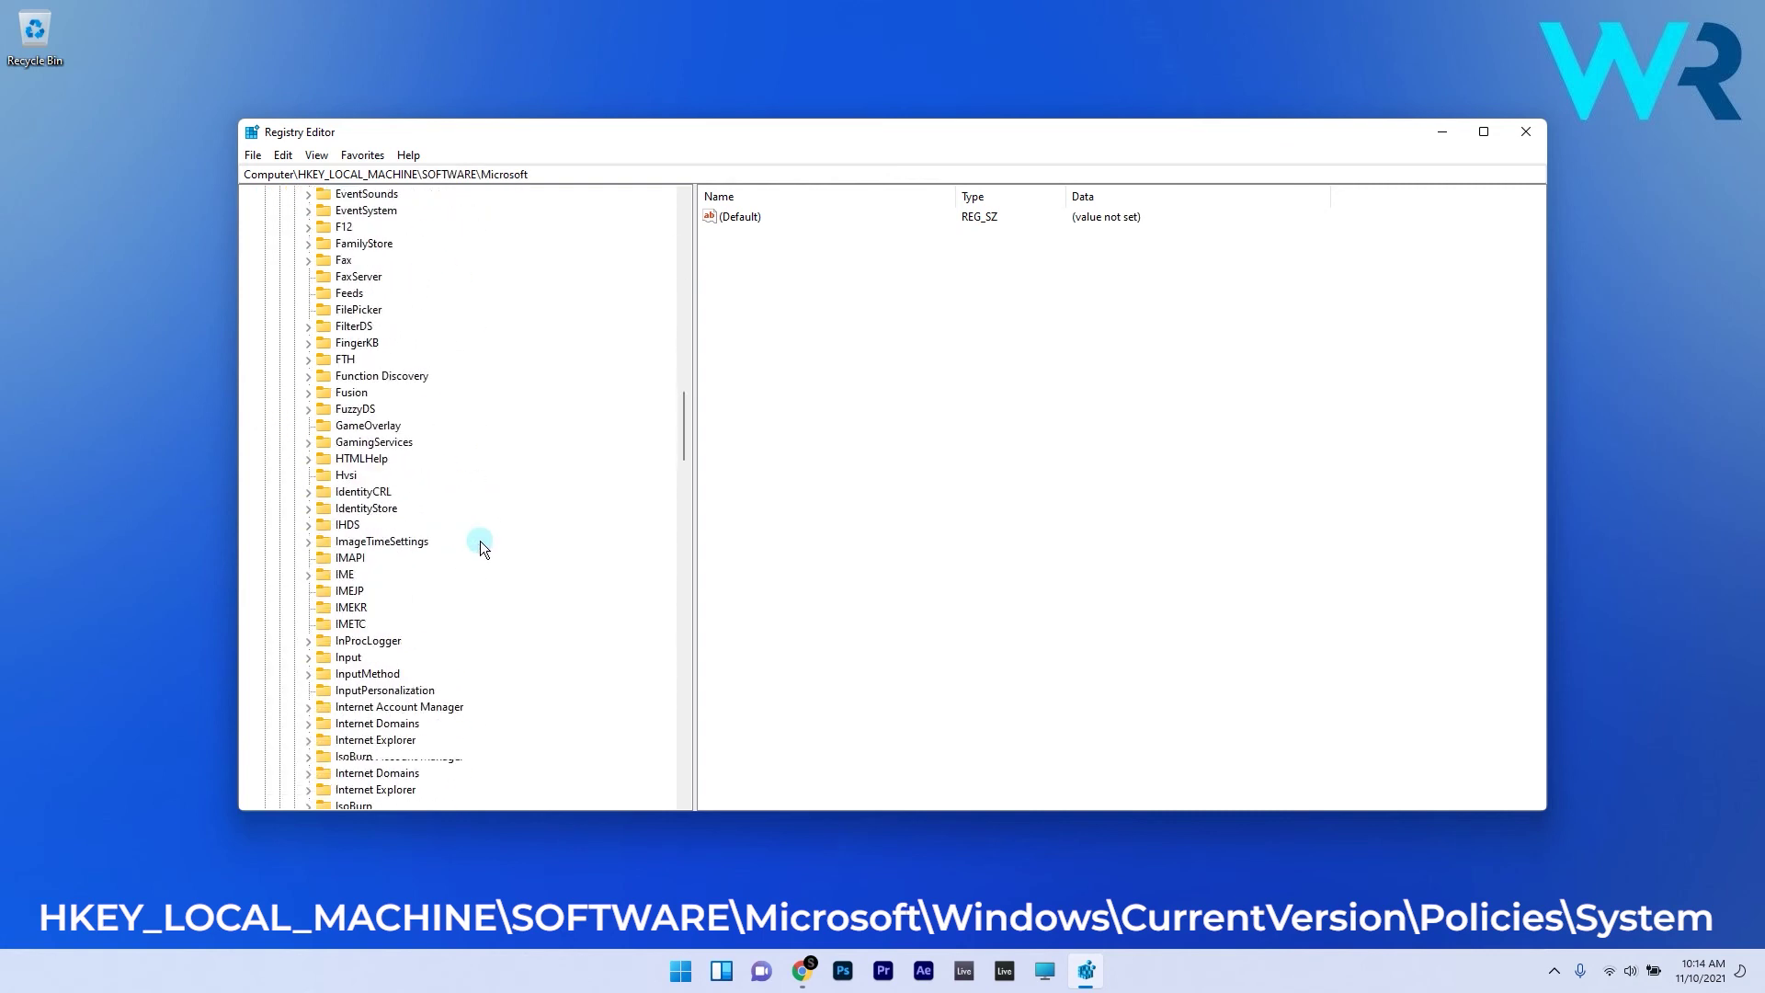
scroll(480, 541, down, 12)
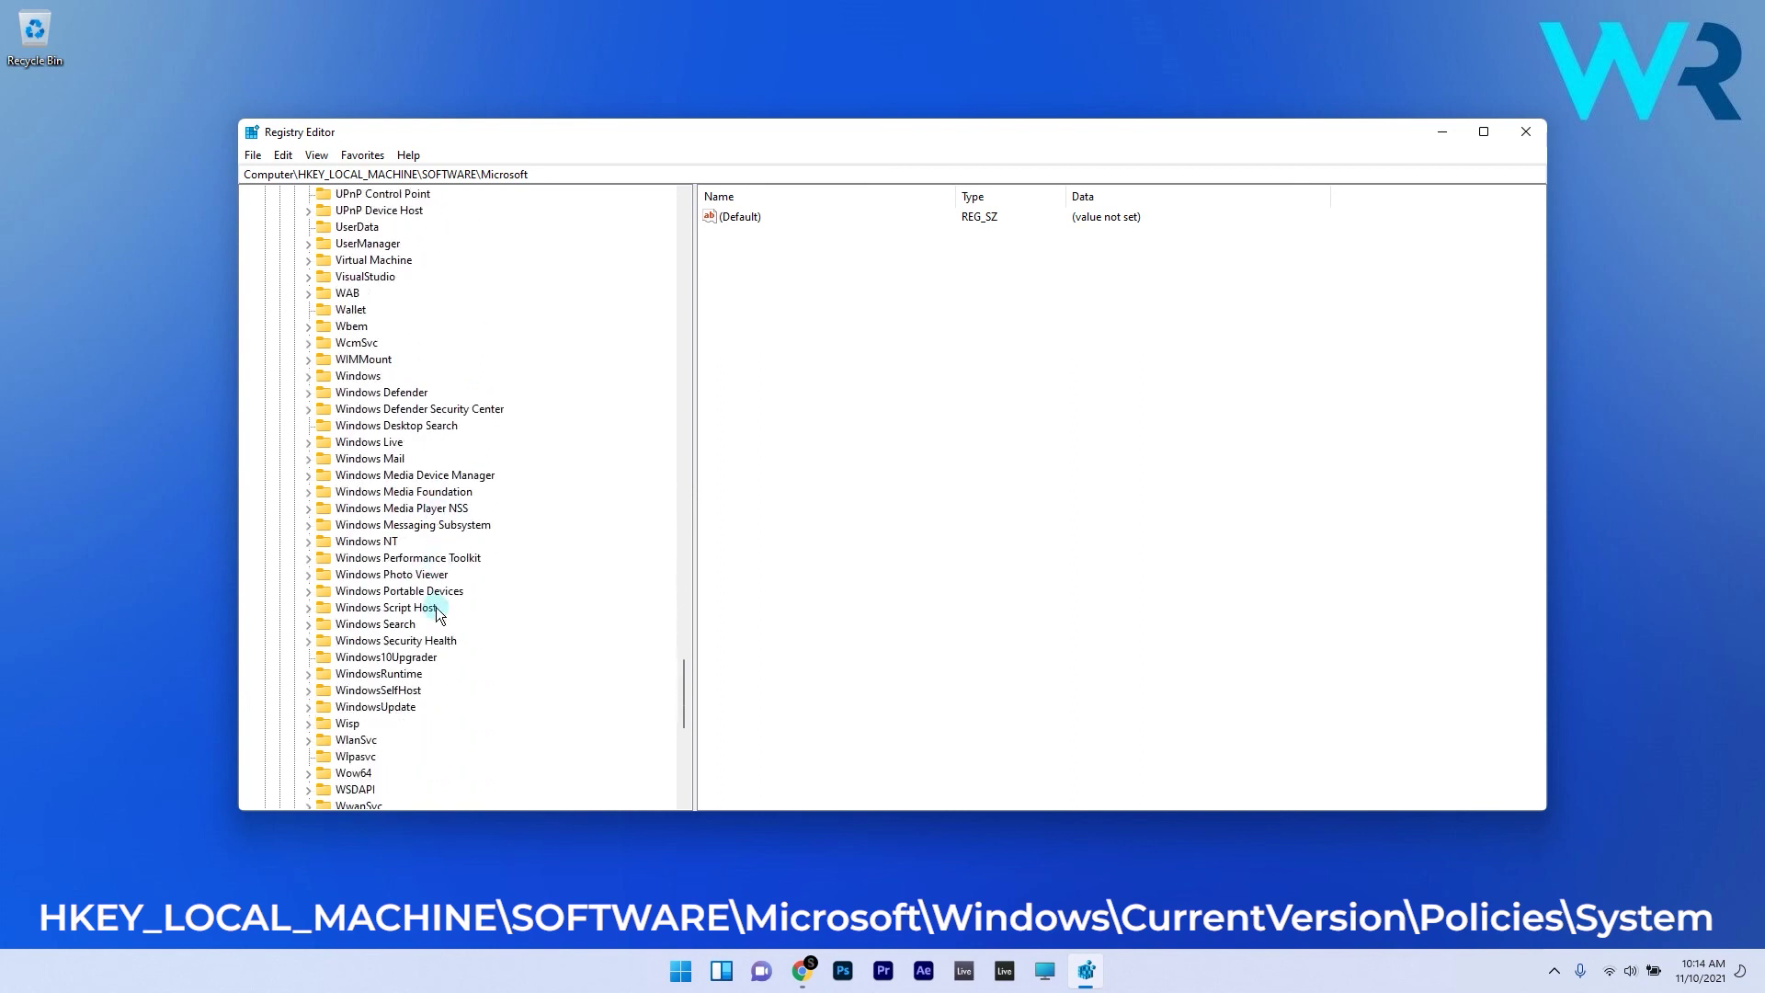
double_click(359, 376)
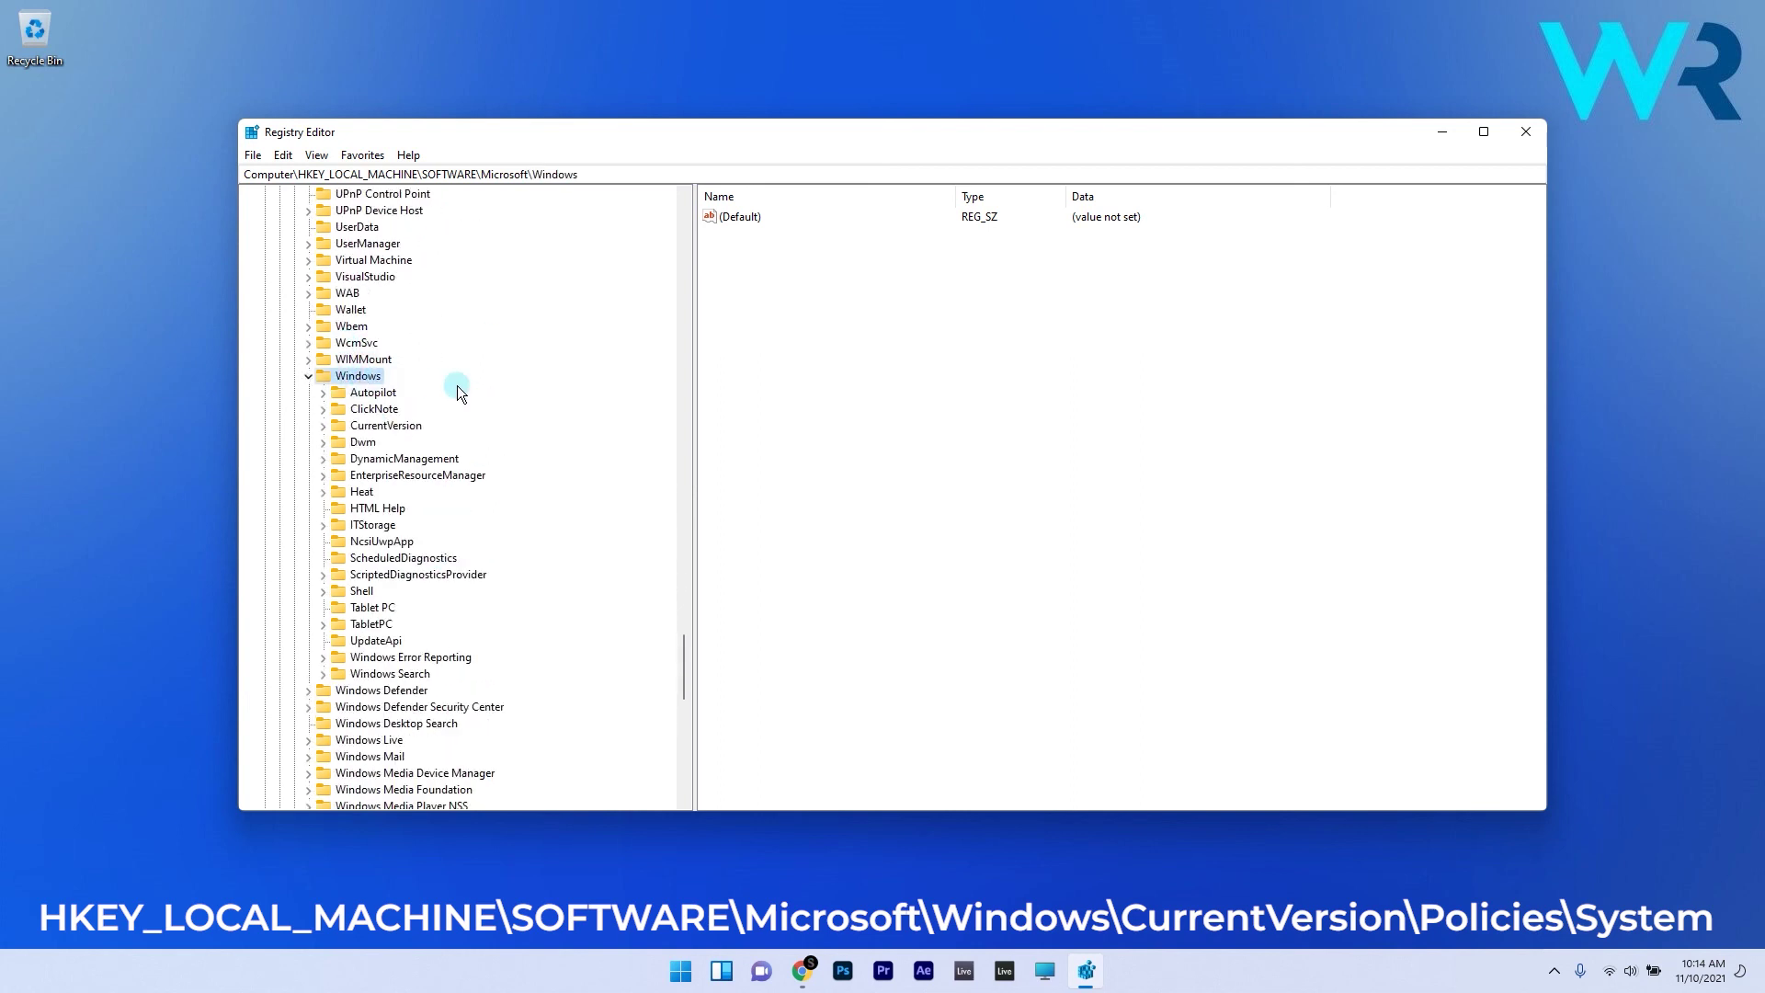
double_click(413, 425)
scroll(462, 460, down, 20)
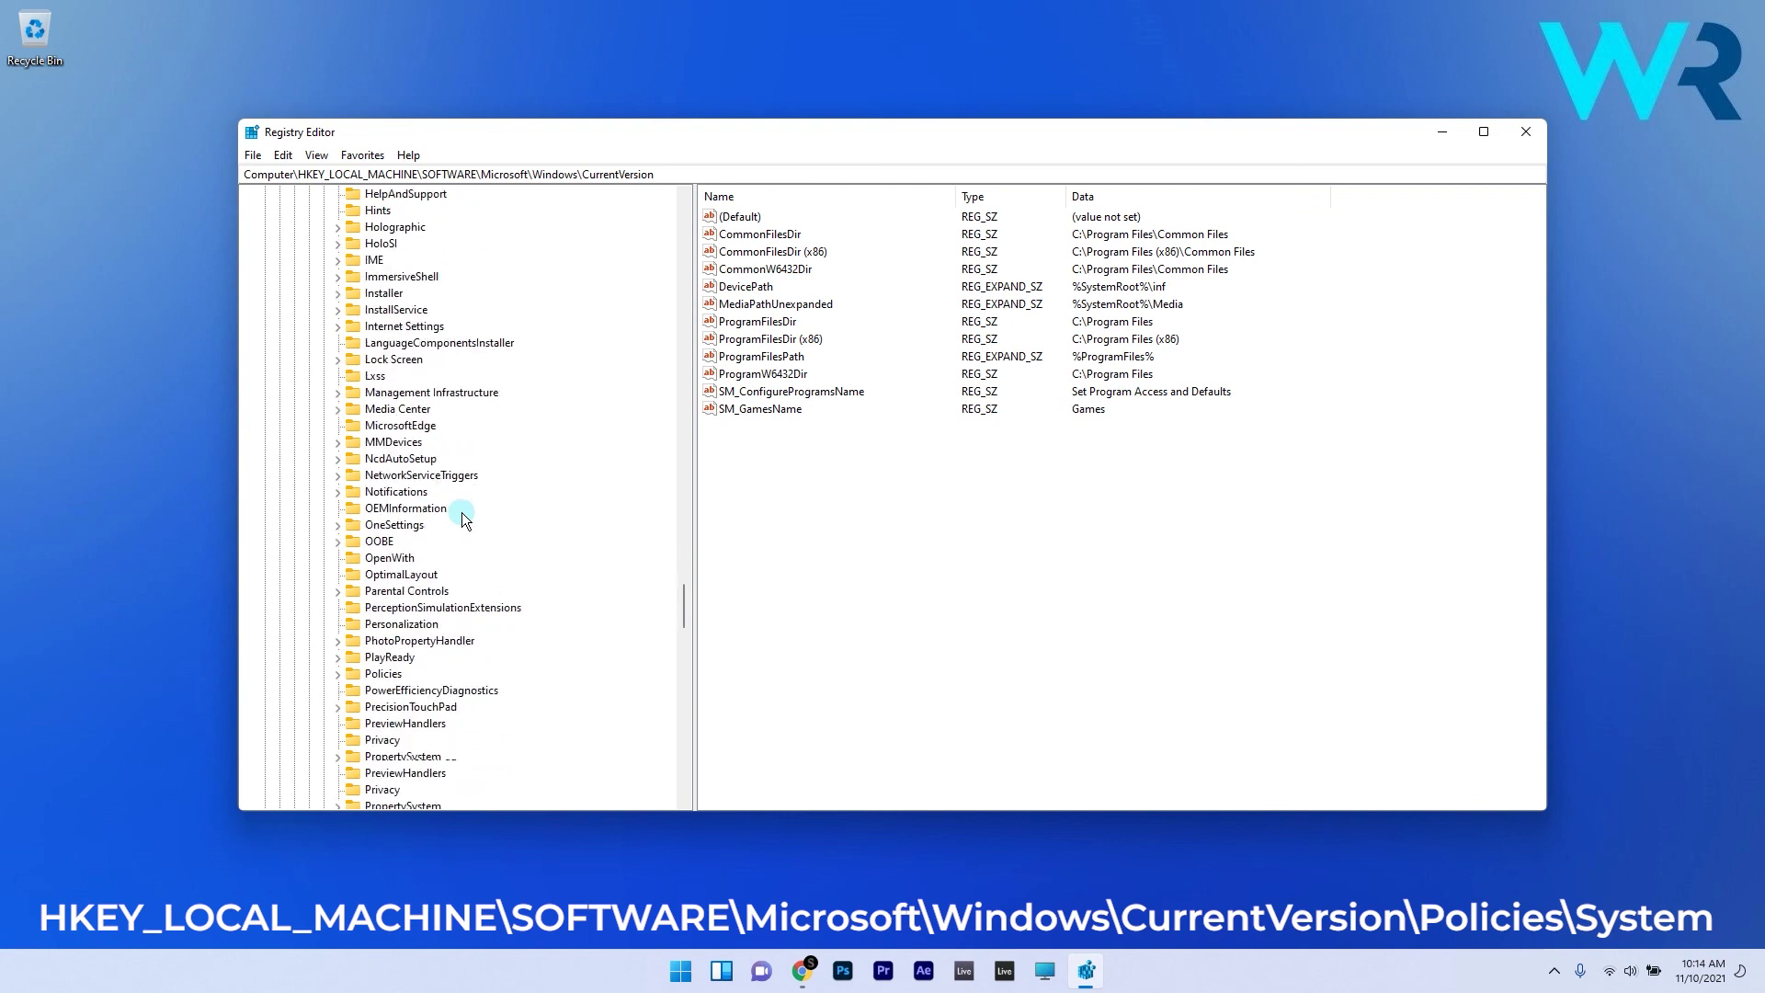
double_click(419, 572)
scroll(532, 543, down, 2)
click(397, 609)
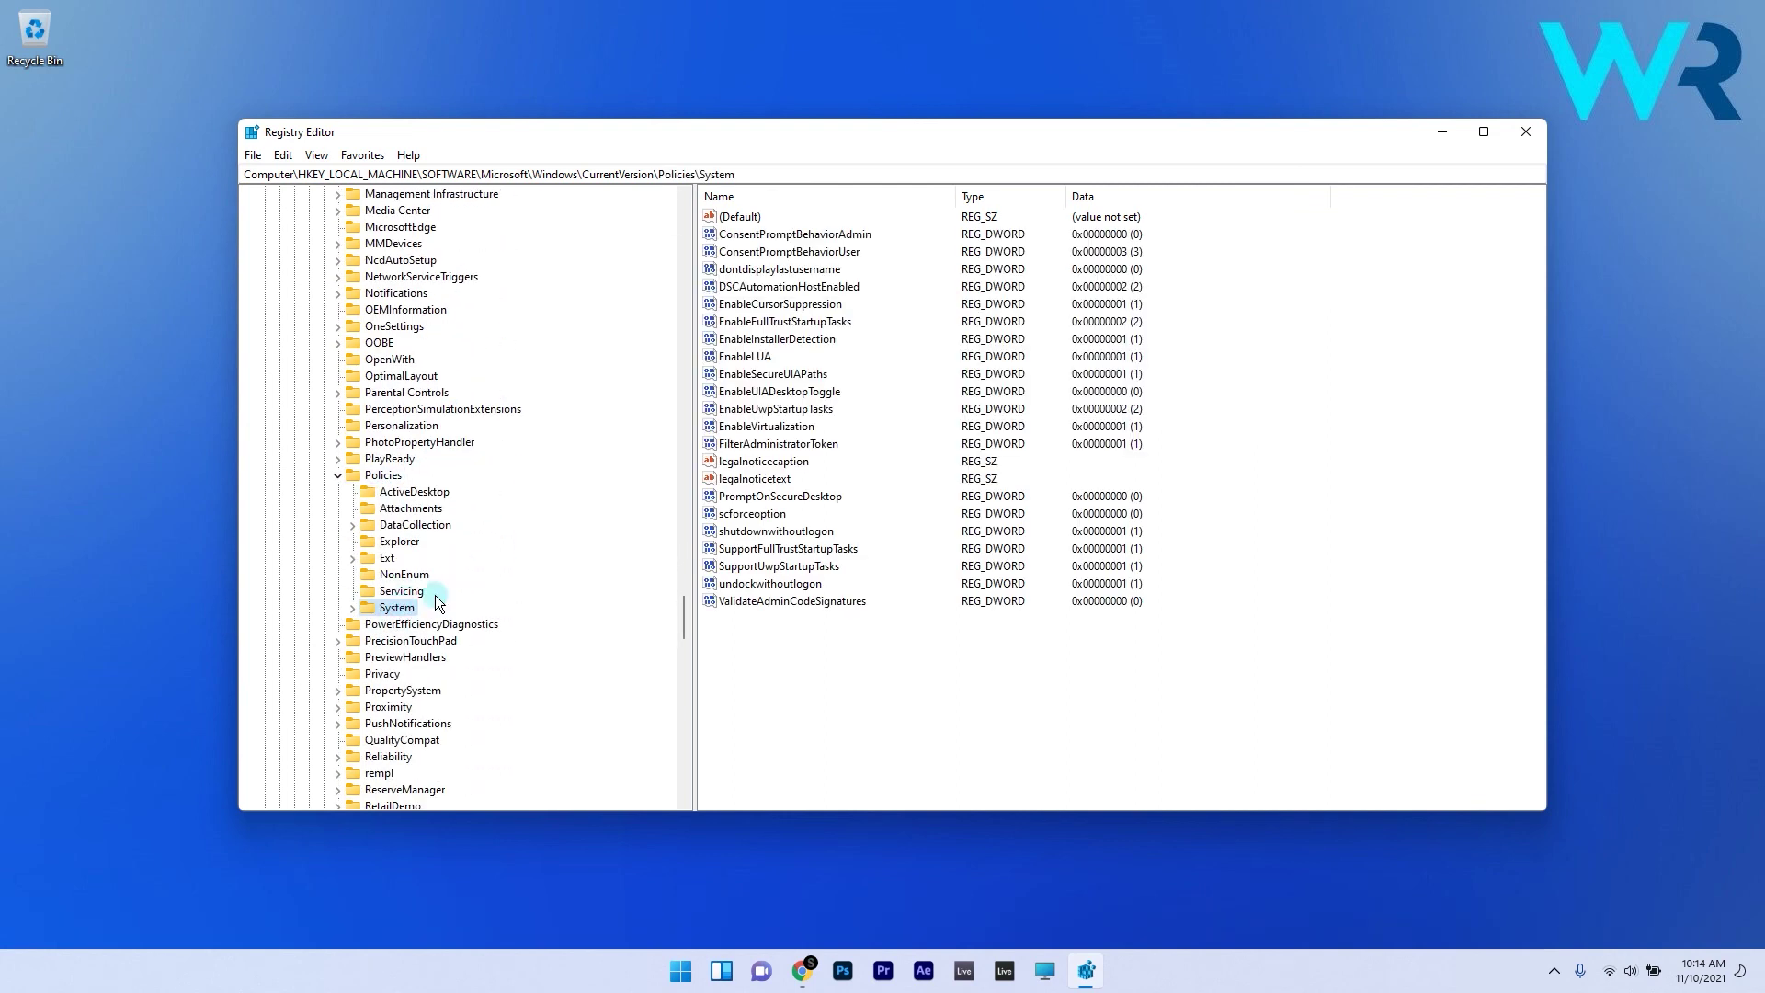
Add a new DWORD (32-bit) value in the System key.
click(787, 449)
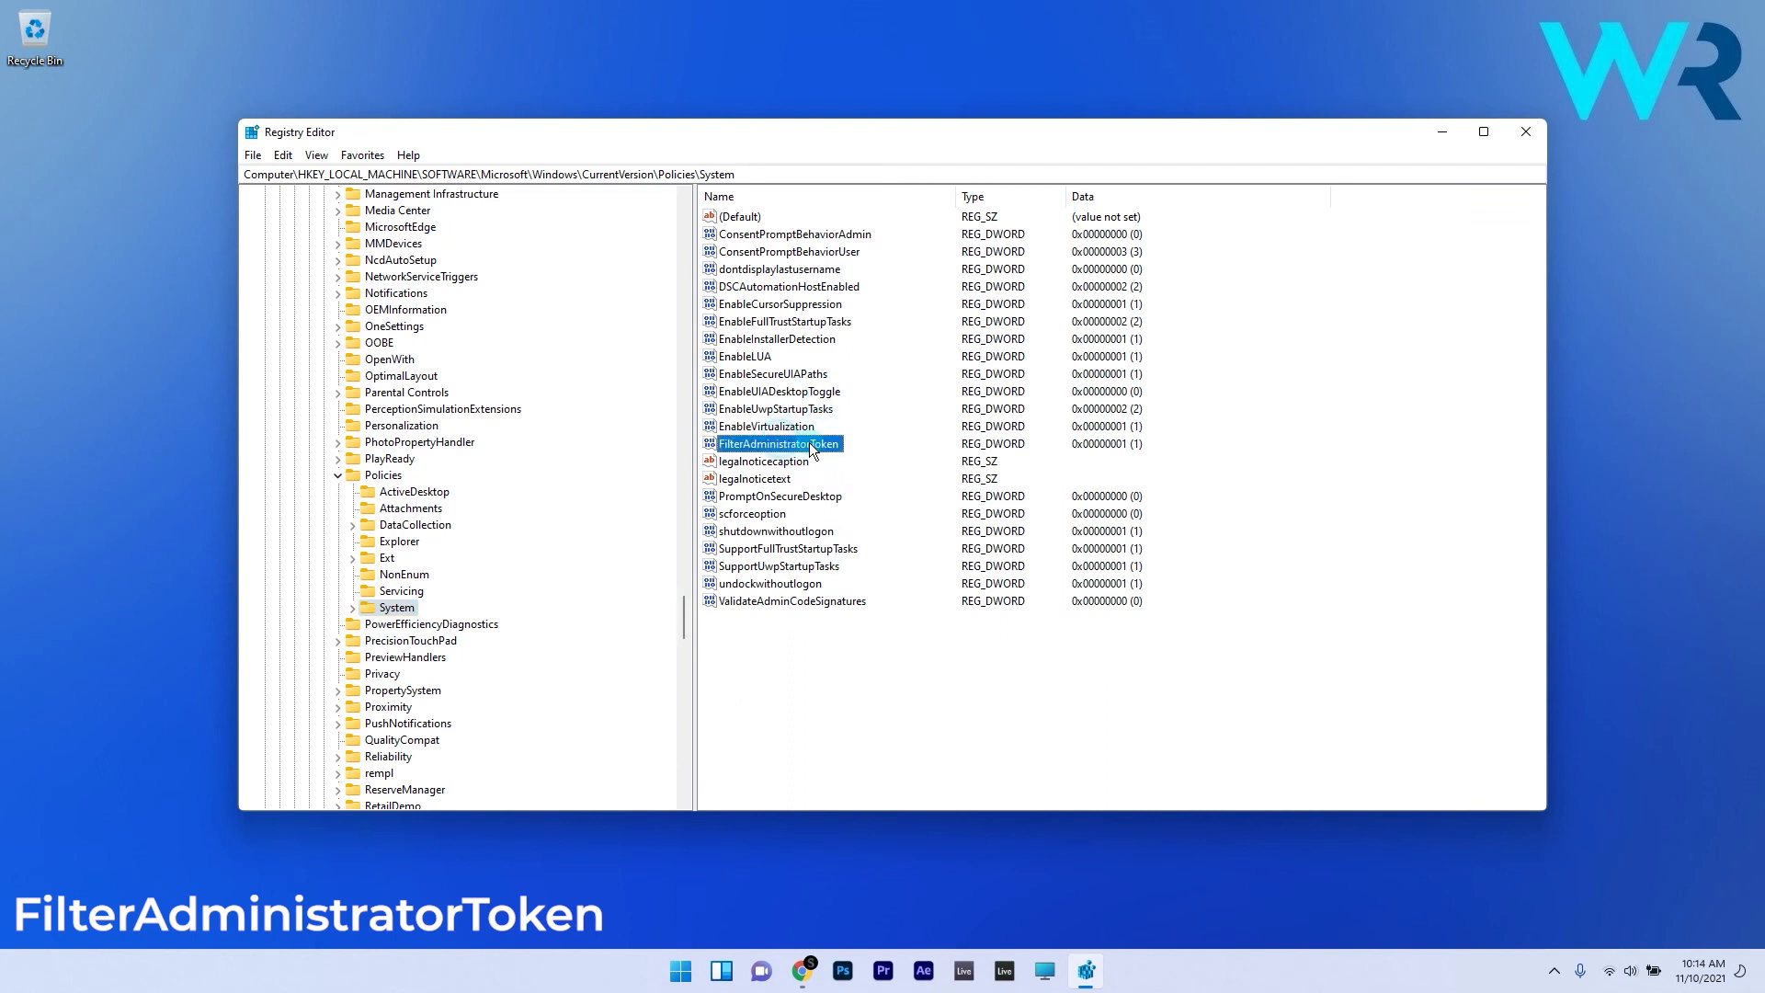
right_click(841, 655)
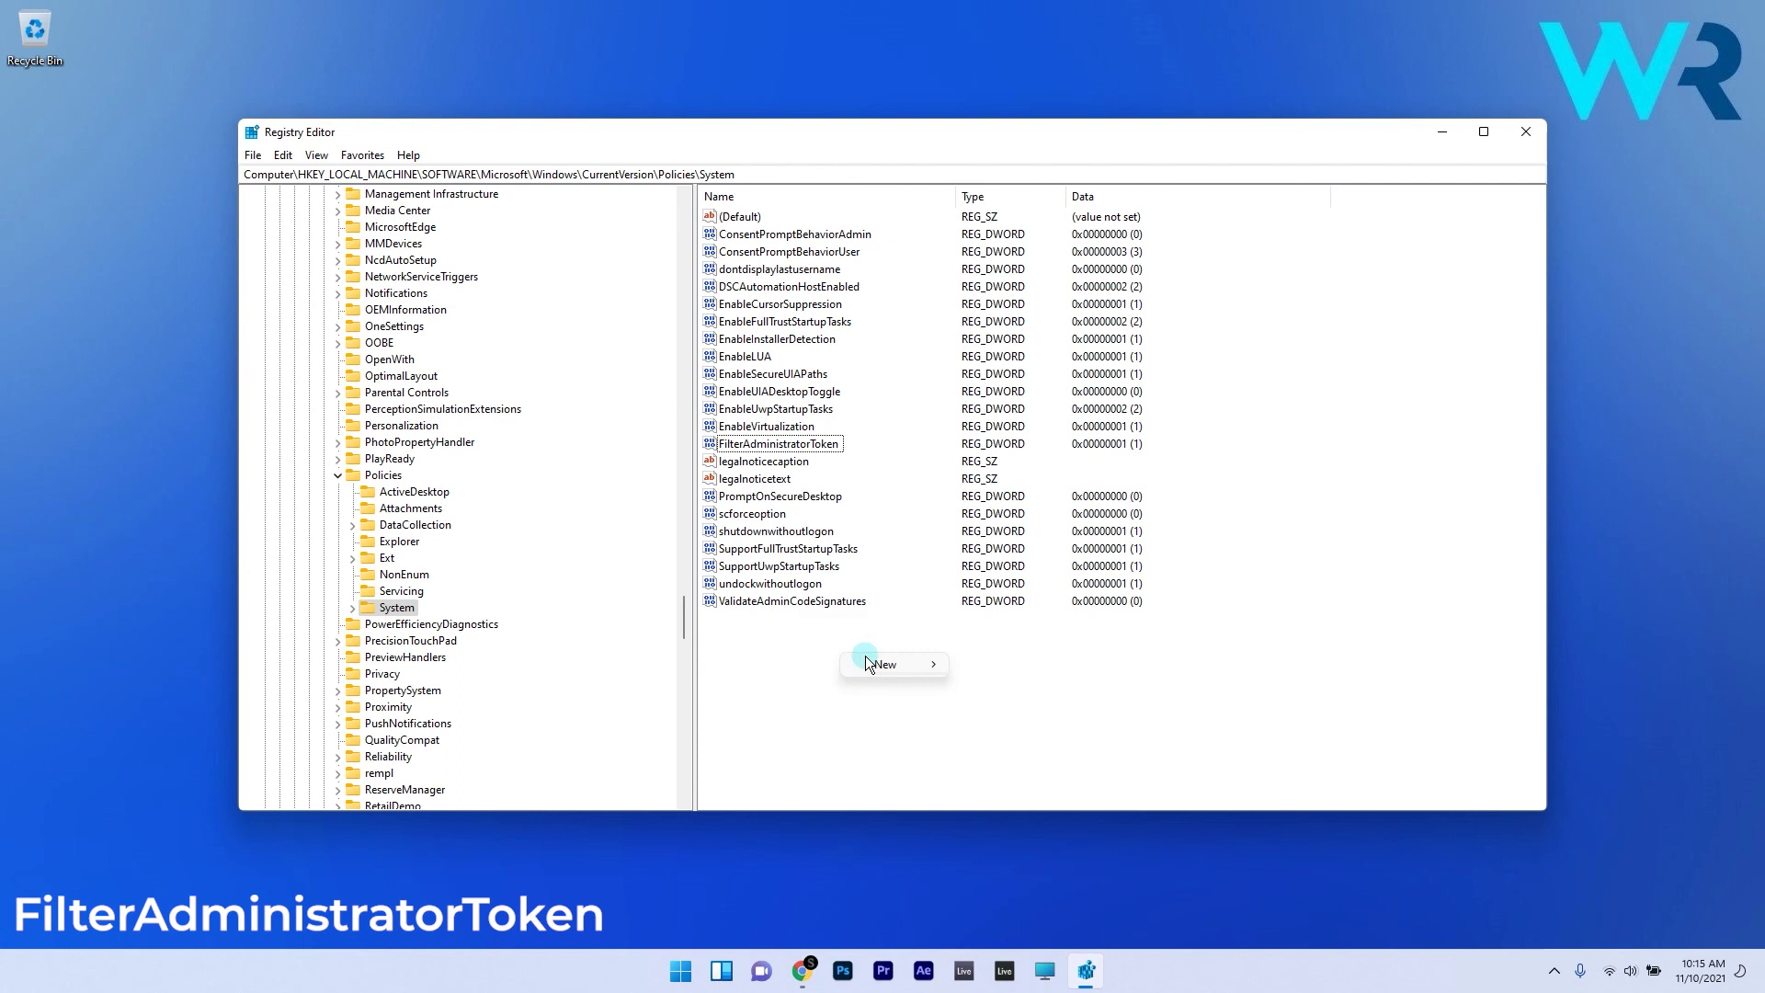
click(867, 662)
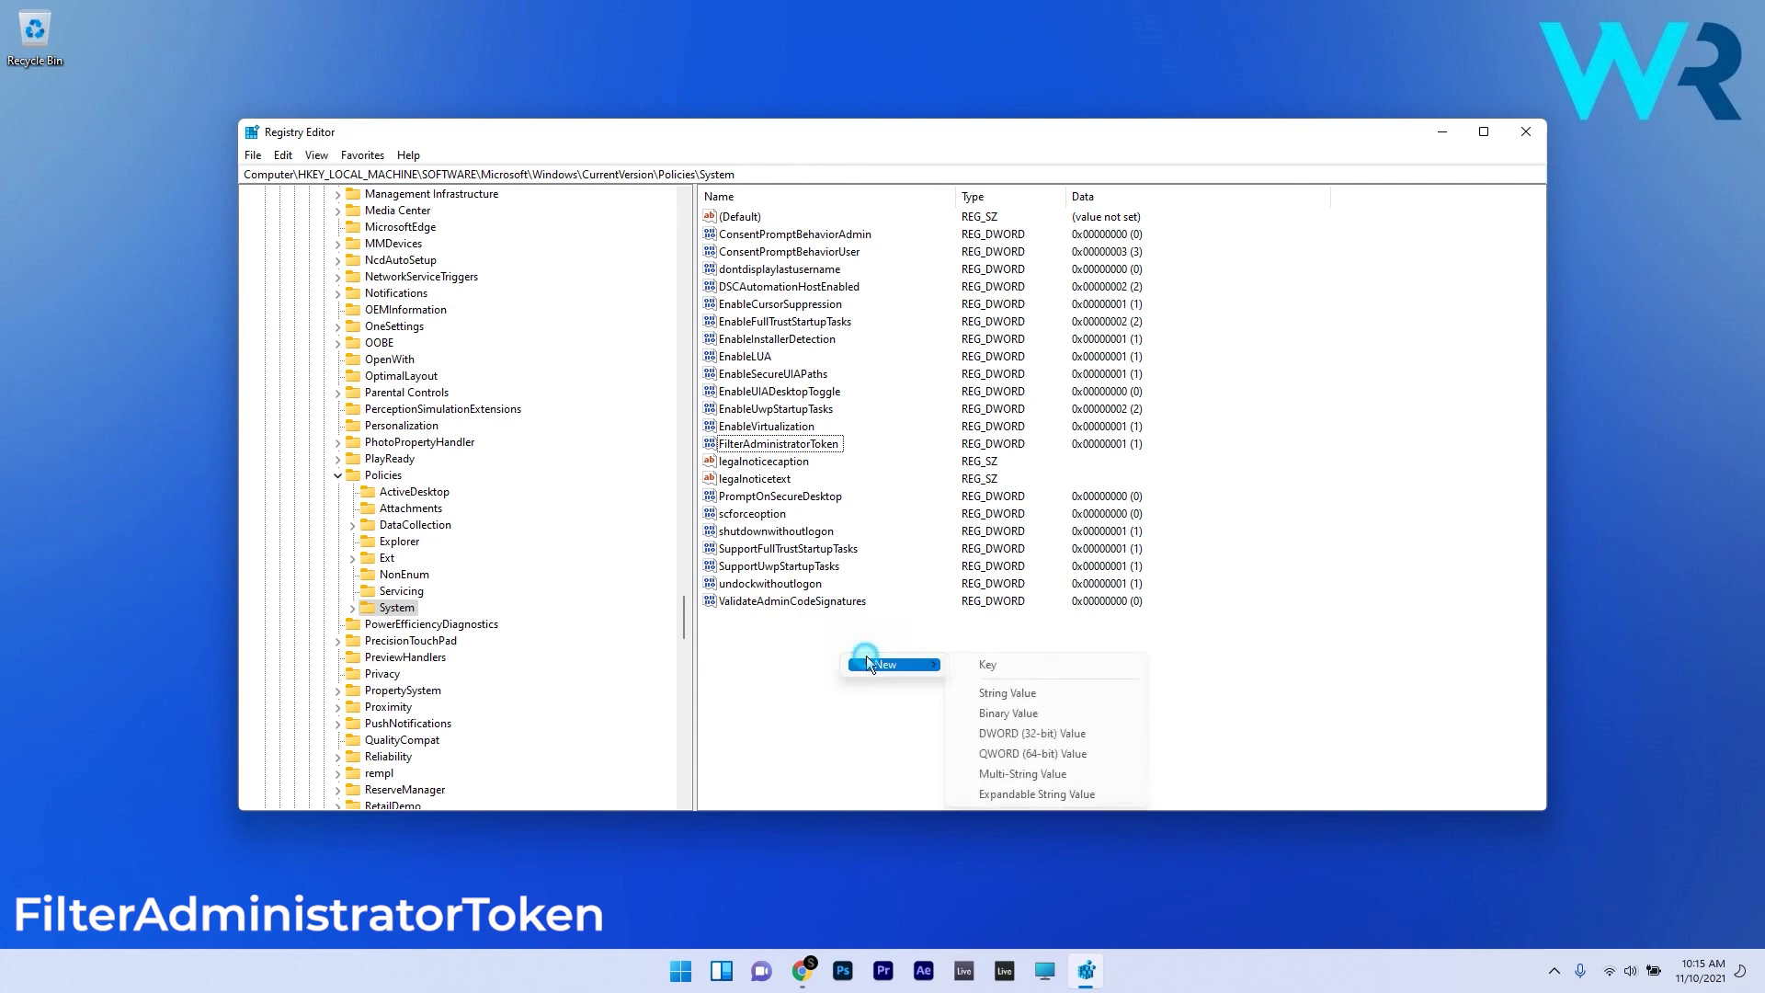
click(1029, 733)
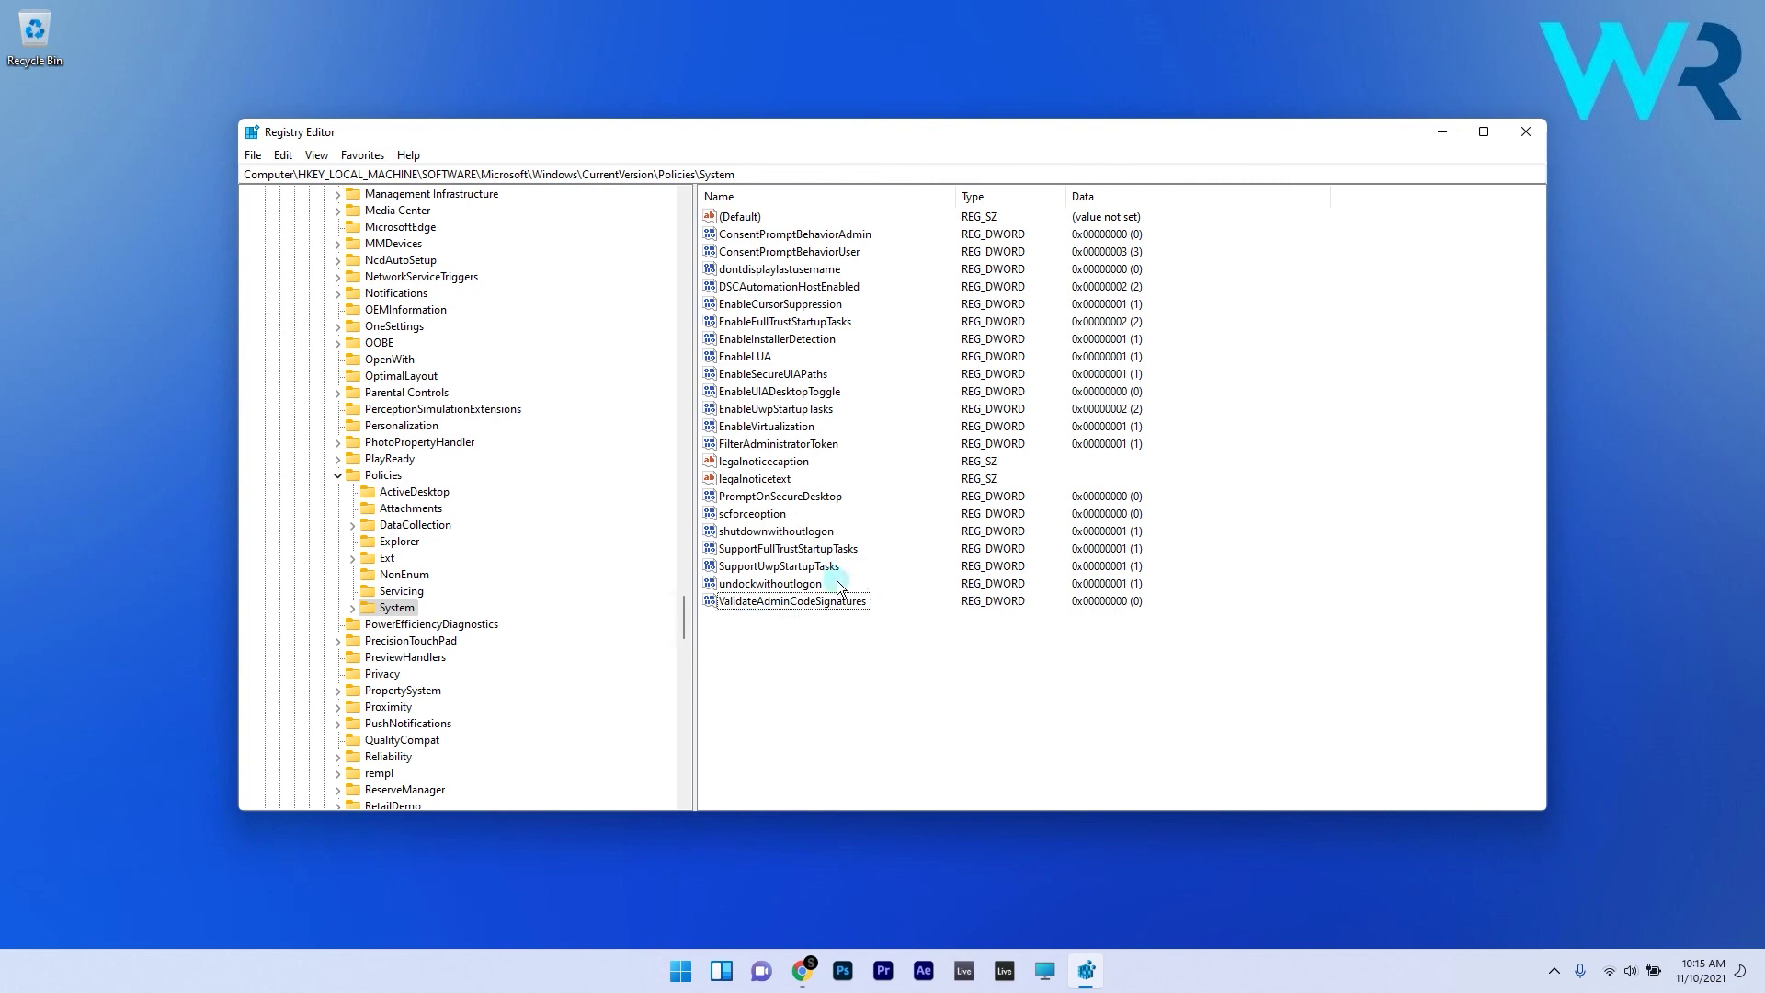
Set FilterAdministratorToken's value data to 1 and confirm.
double_click(768, 444)
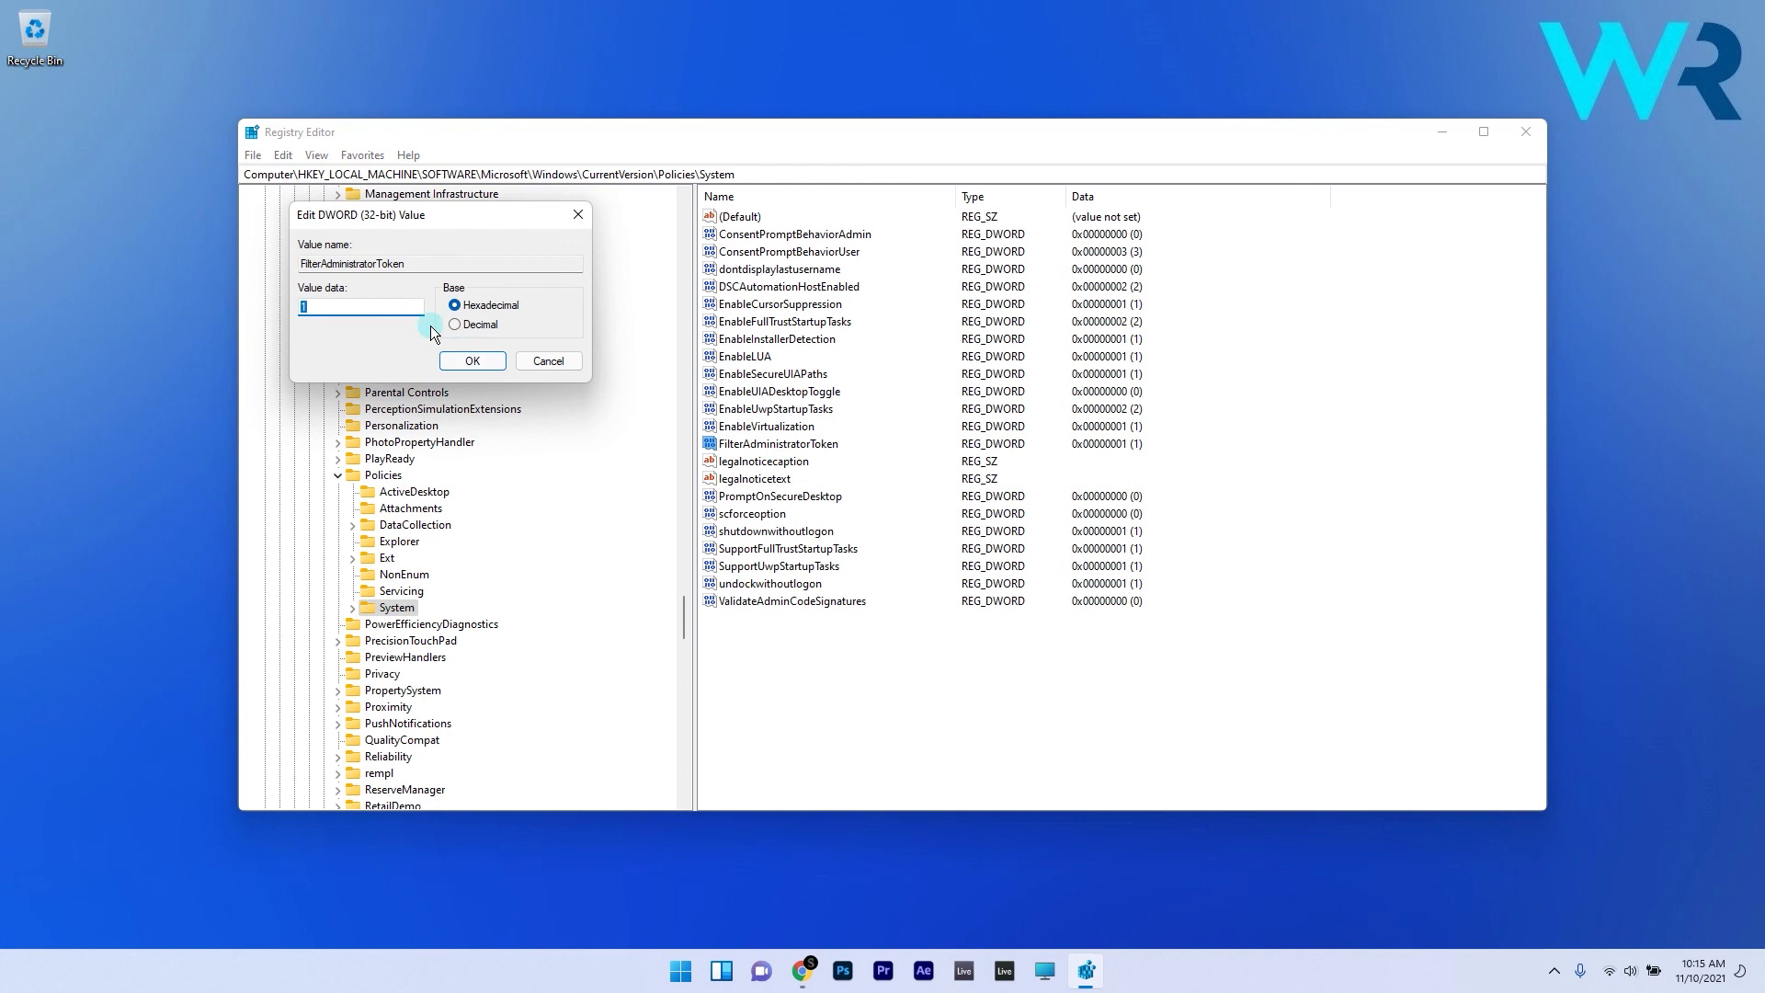
text(1)
click(485, 370)
Close the Registry Editor window.
click(1541, 126)
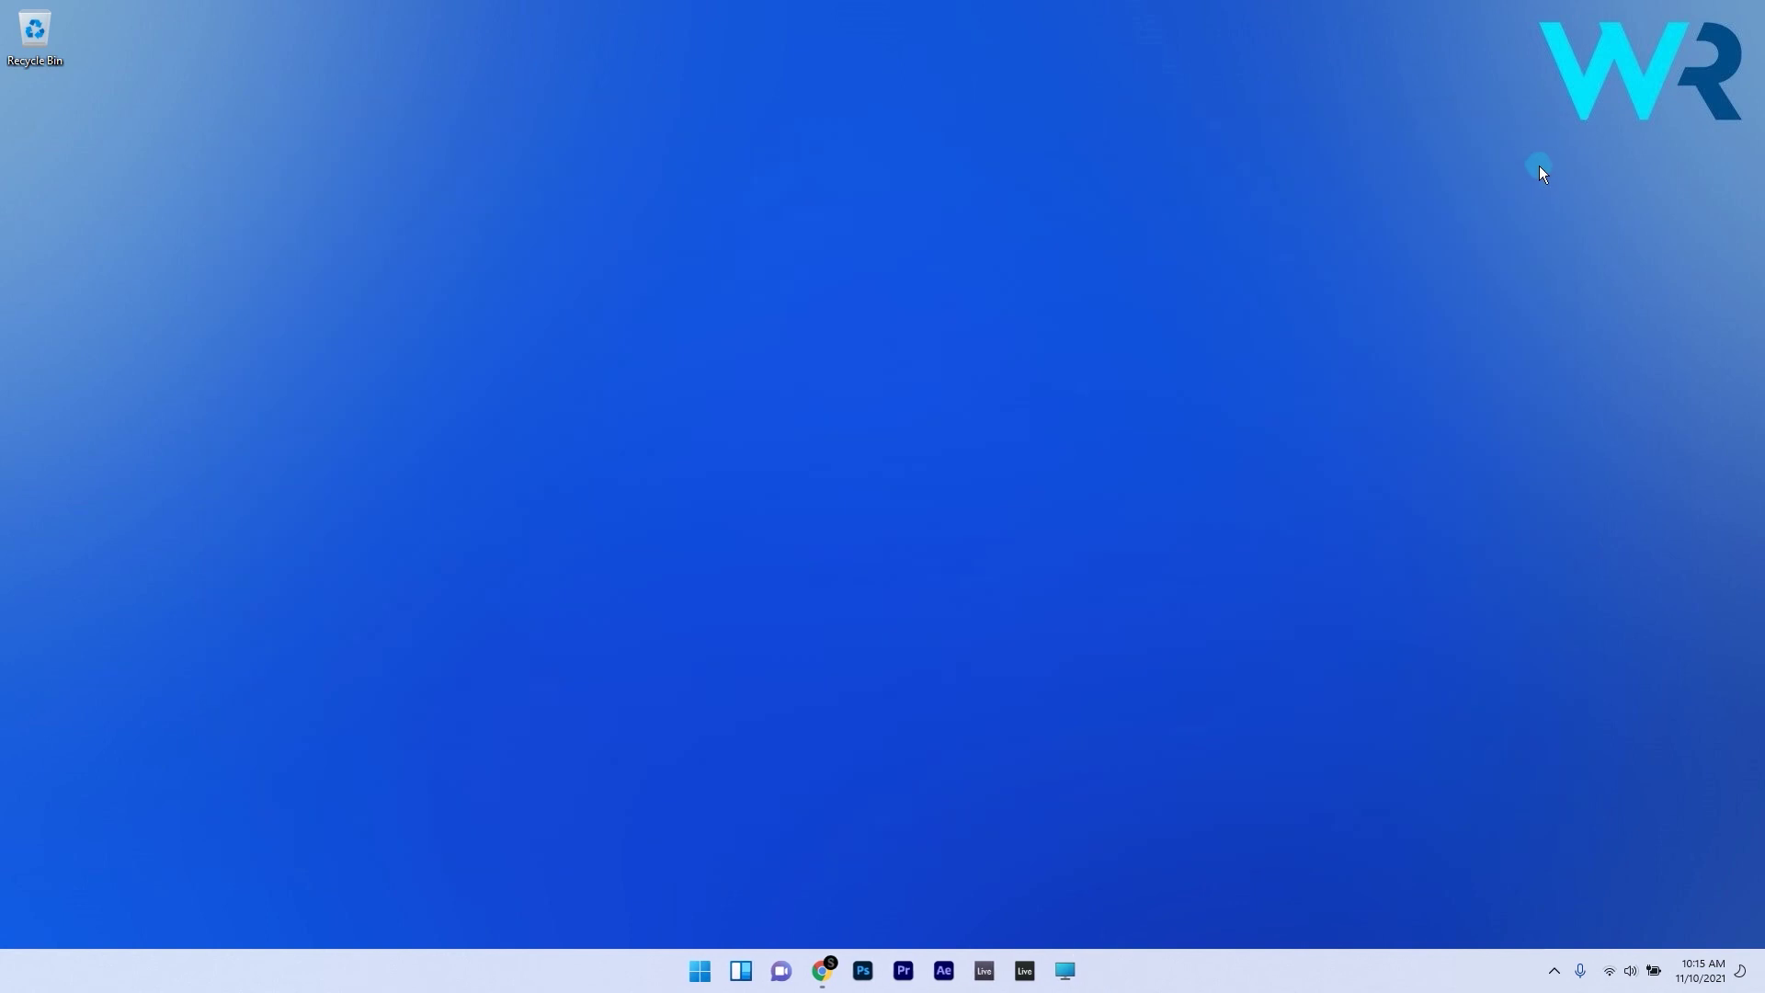